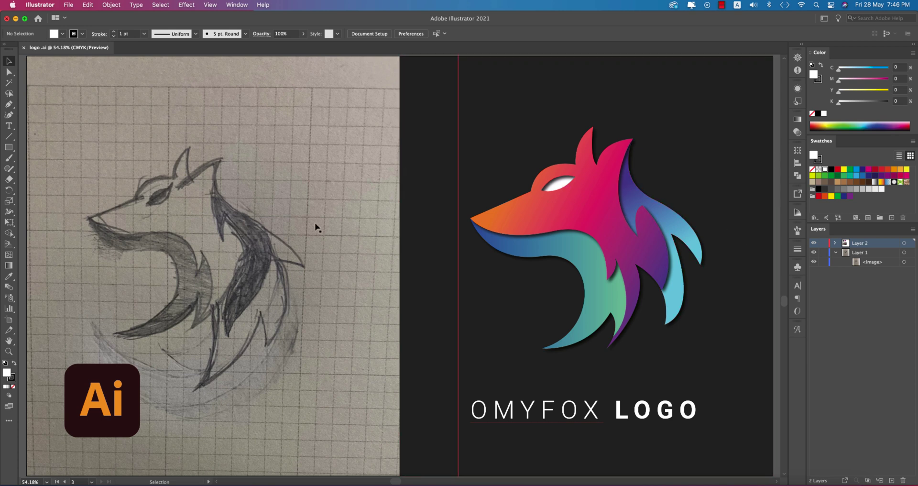
# Inspect the existing fox logo and dark square, then fit the artboard in view.
pyautogui.click(524, 216)
pyautogui.click(731, 293)
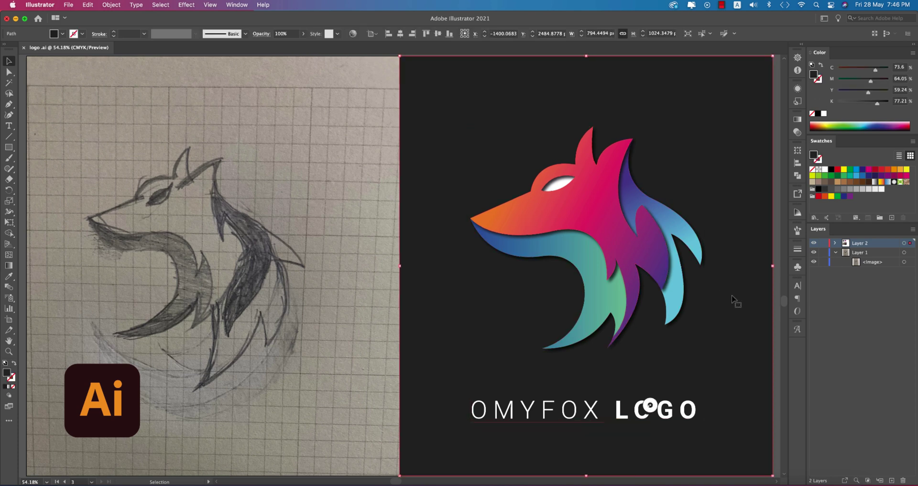
pyautogui.click(775, 303)
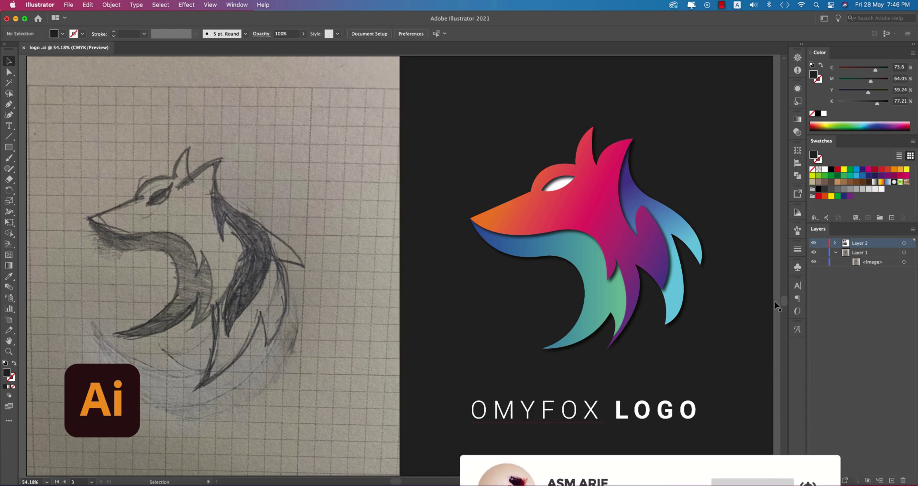
pyautogui.scroll(5, 618, 307)
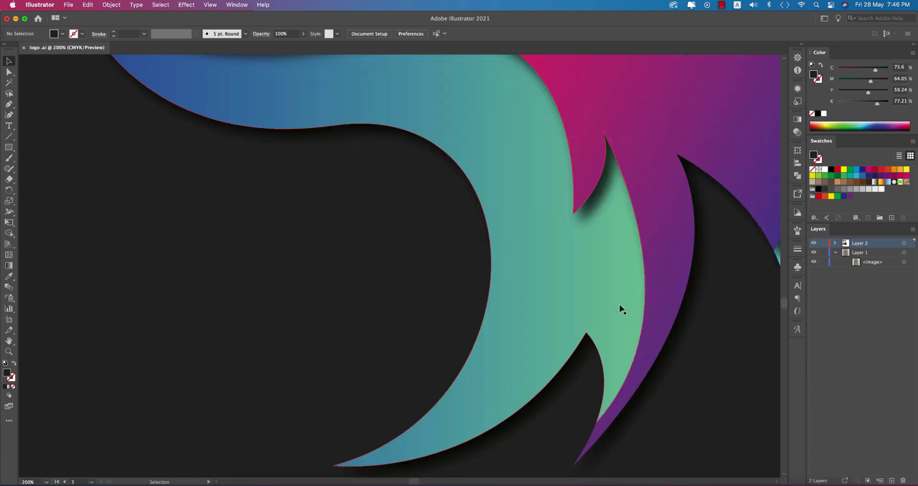
pyautogui.scroll(-2, 303, 138)
pyautogui.hotkey('ctrl', '0')
# Start a new 2000 × 2000 px RGB document and begin naming it 'fox logo'.
pyautogui.click(67, 5)
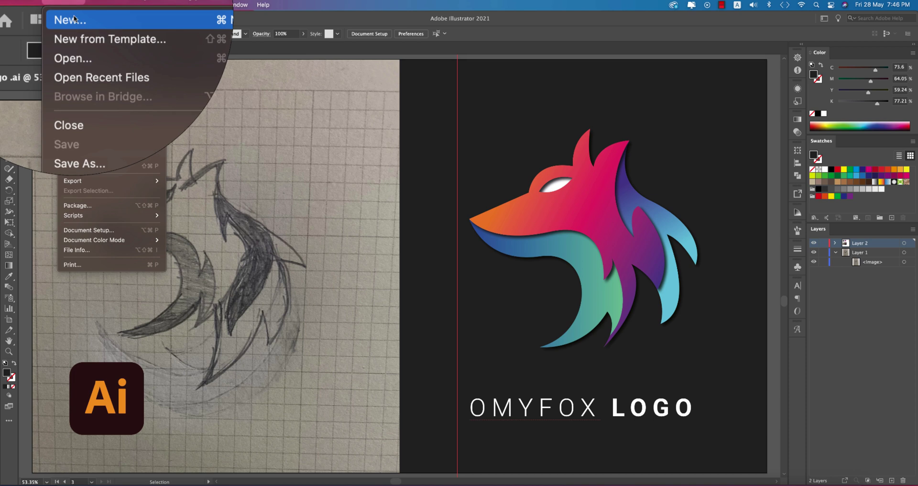
pyautogui.click(79, 15)
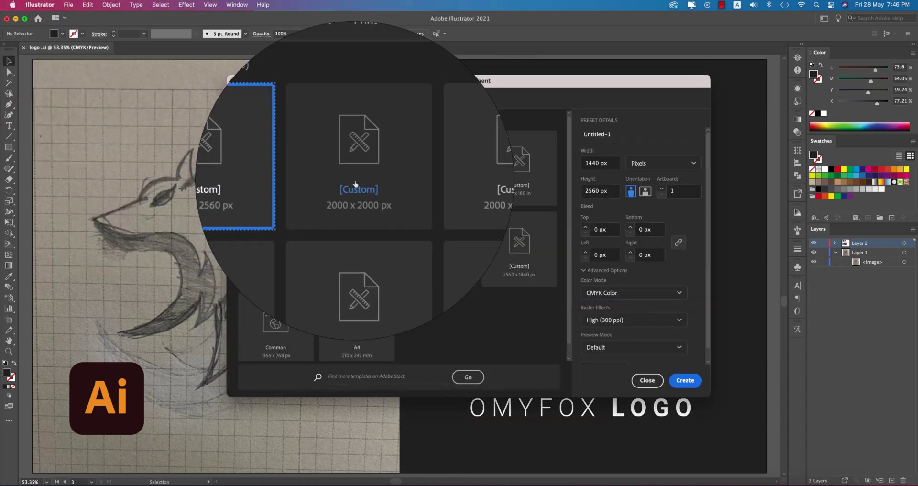
pyautogui.click(357, 167)
pyautogui.click(636, 293)
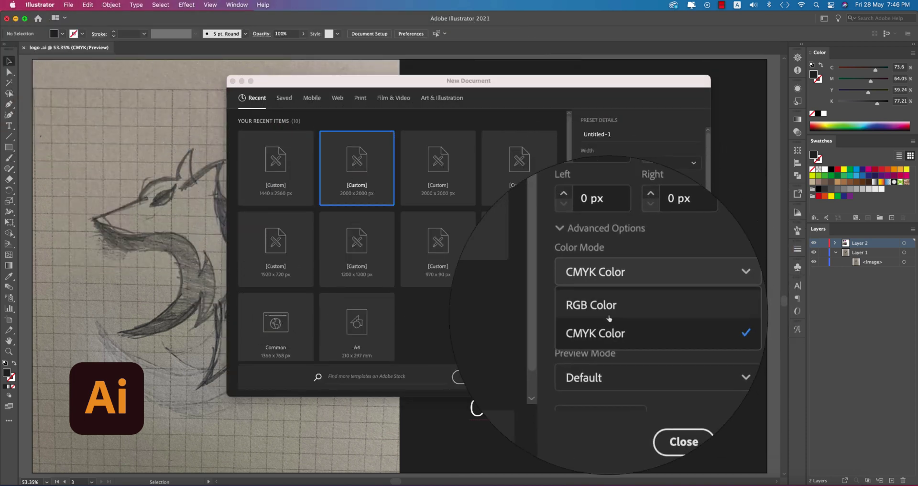
pyautogui.click(617, 311)
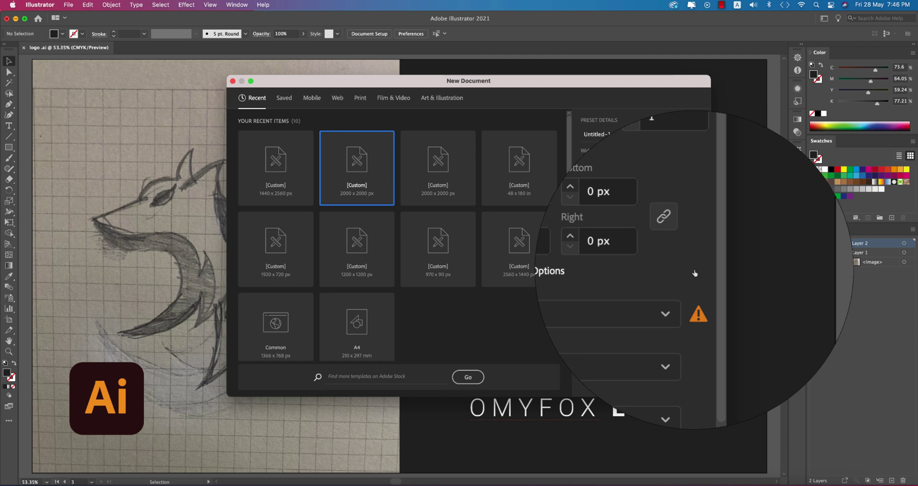
pyautogui.moveTo(611, 135); pyautogui.dragTo(566, 137)
pyautogui.write('fo')
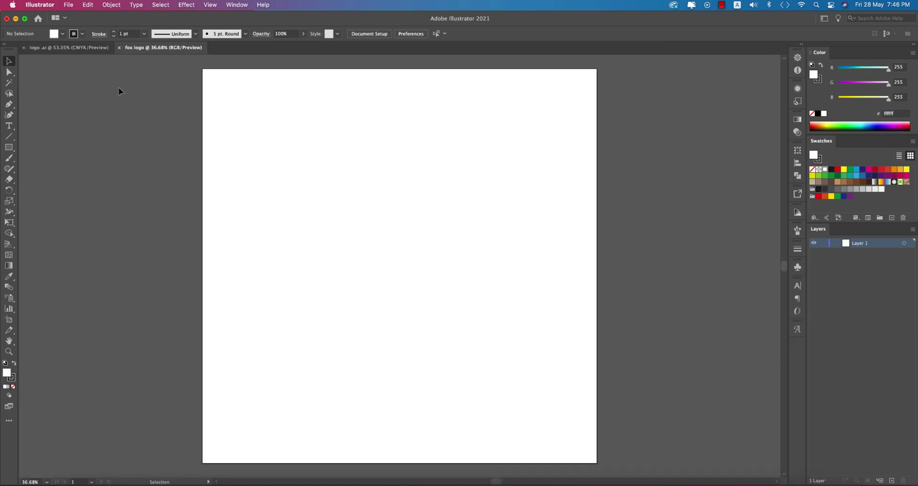
# Place IMG_5466.jpg on the artboard and scale it up to fill the artboard.
pyautogui.click(69, 6)
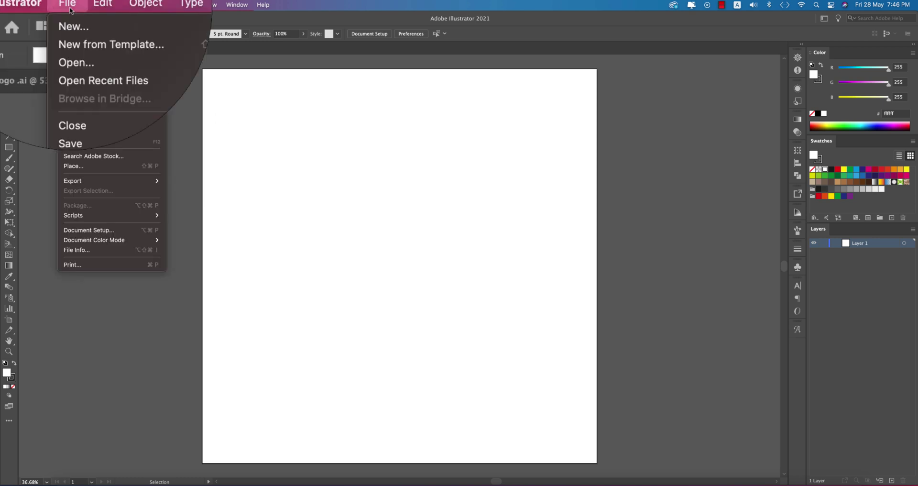
pyautogui.click(84, 167)
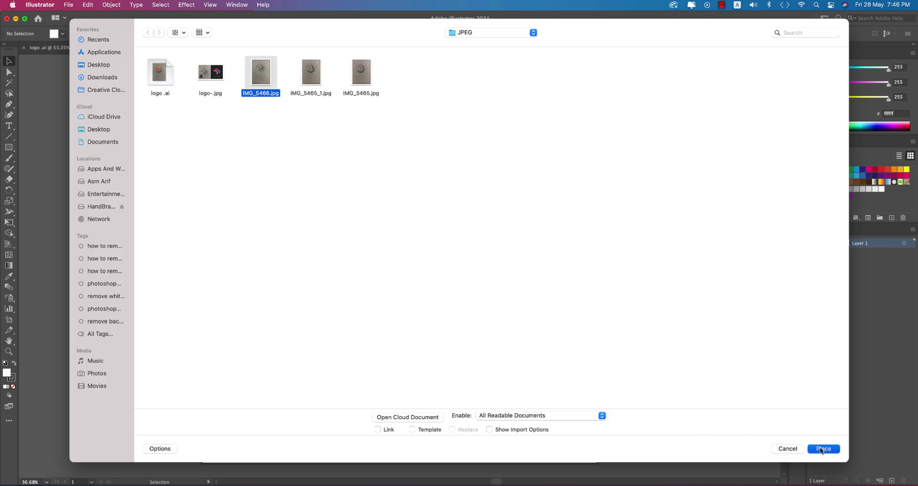
pyautogui.click(808, 450)
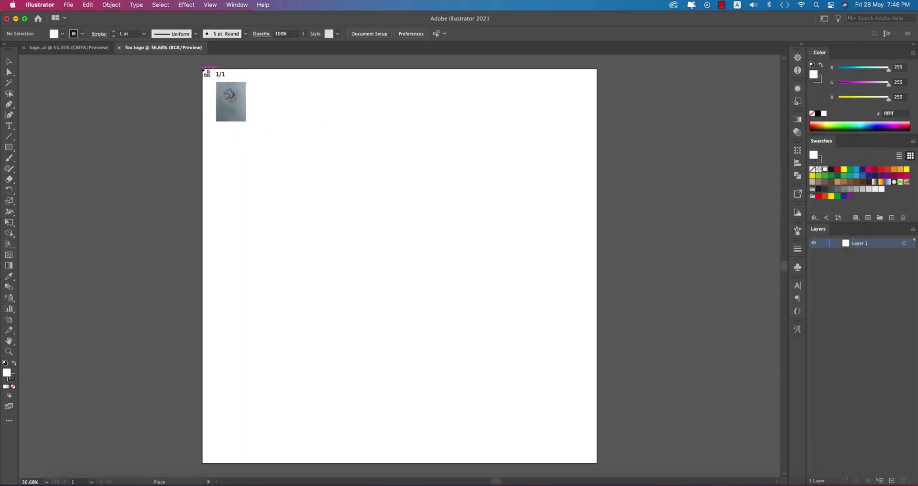
pyautogui.moveTo(206, 71)
pyautogui.mouseDown()
pyautogui.moveTo(409, 335)
pyautogui.moveTo(529, 414)
pyautogui.moveTo(641, 463)
pyautogui.mouseUp()
pyautogui.moveTo(498, 268); pyautogui.dragTo(544, 274)
pyautogui.moveTo(483, 275); pyautogui.dragTo(504, 302)
# Dim the images on Layer 1 to 50%.
pyautogui.doubleClick(893, 245)
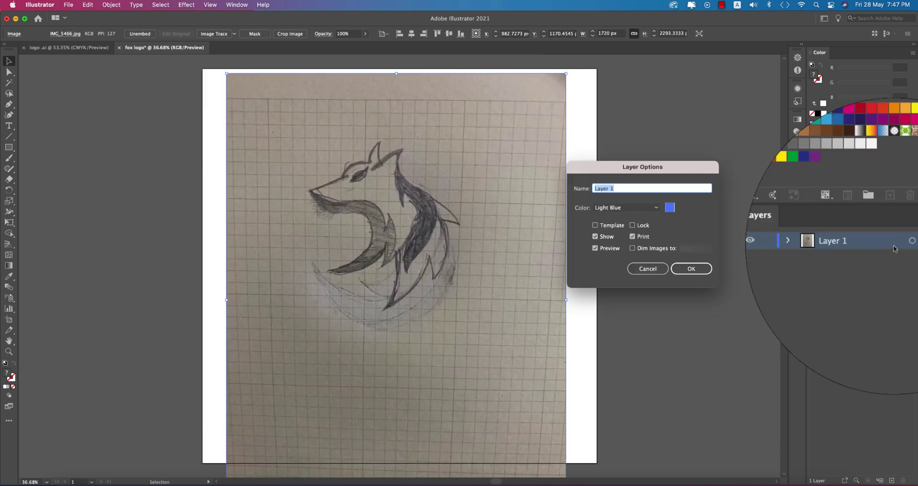
pyautogui.click(632, 246)
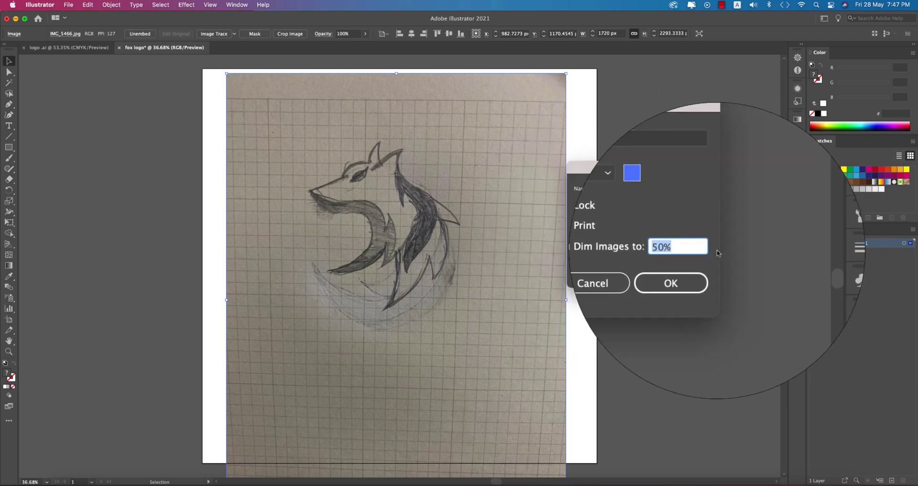
pyautogui.click(698, 268)
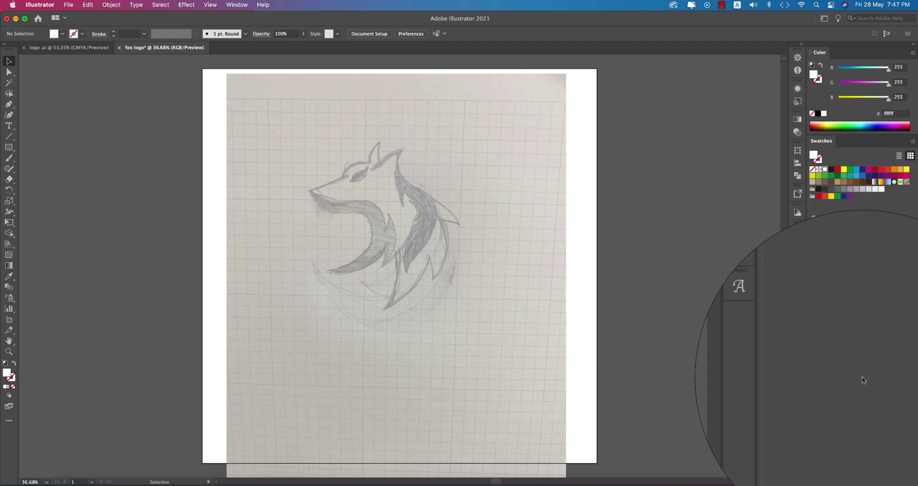
# Add a new layer above the sketch layer.
pyautogui.click(891, 480)
pyautogui.scroll(3, 325, 181)
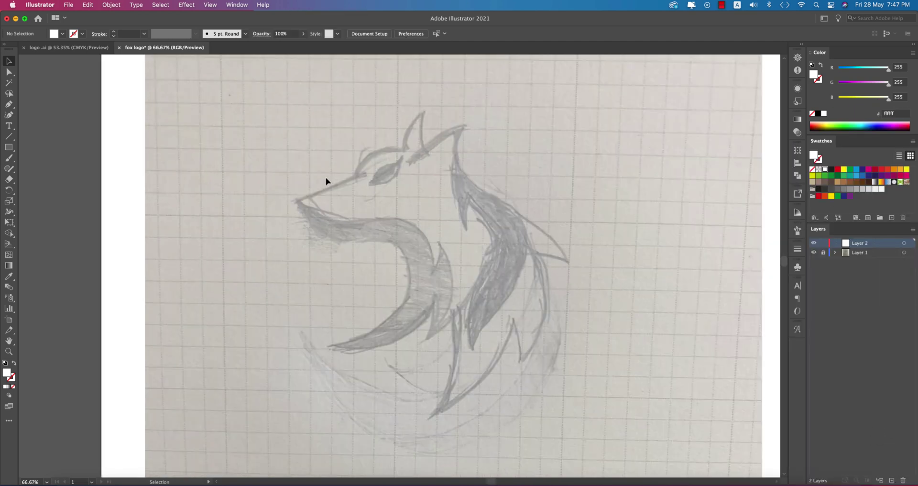
pyautogui.scroll(-1, 420, 215)
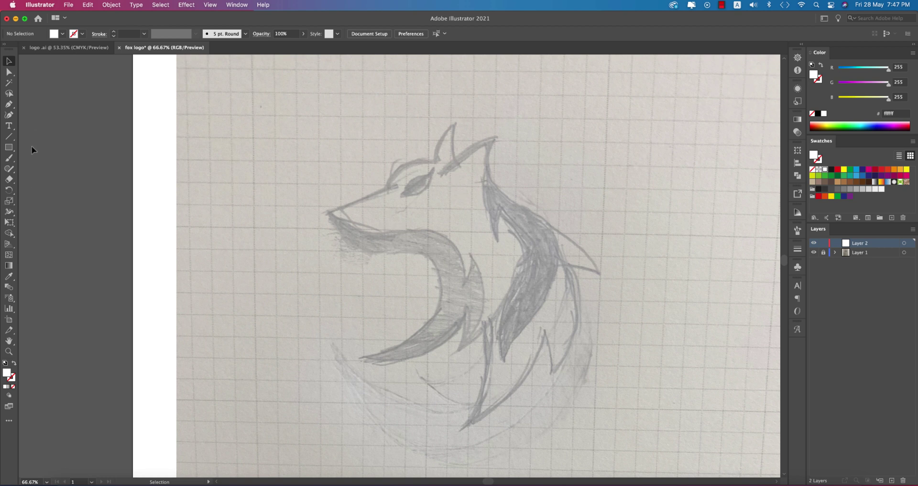
# Try the Curvature tool at the nose, then undo both of its points.
pyautogui.press('p')
pyautogui.click(12, 117)
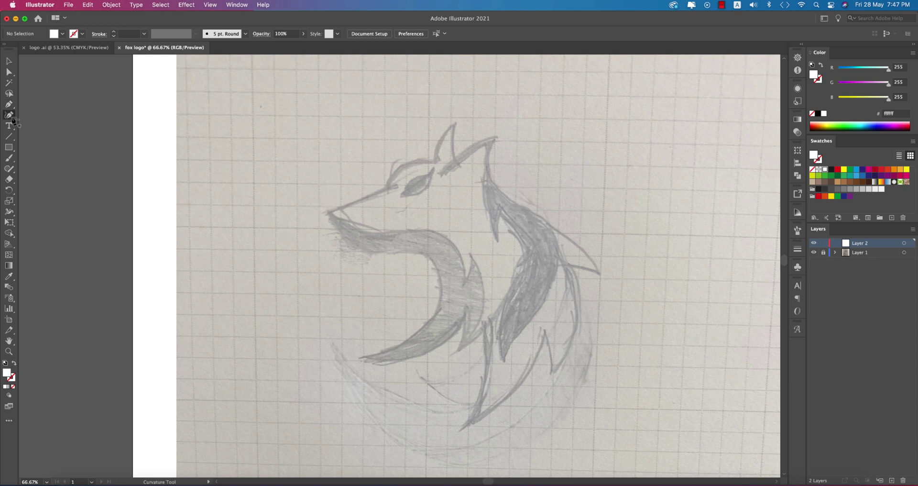
pyautogui.click(327, 212)
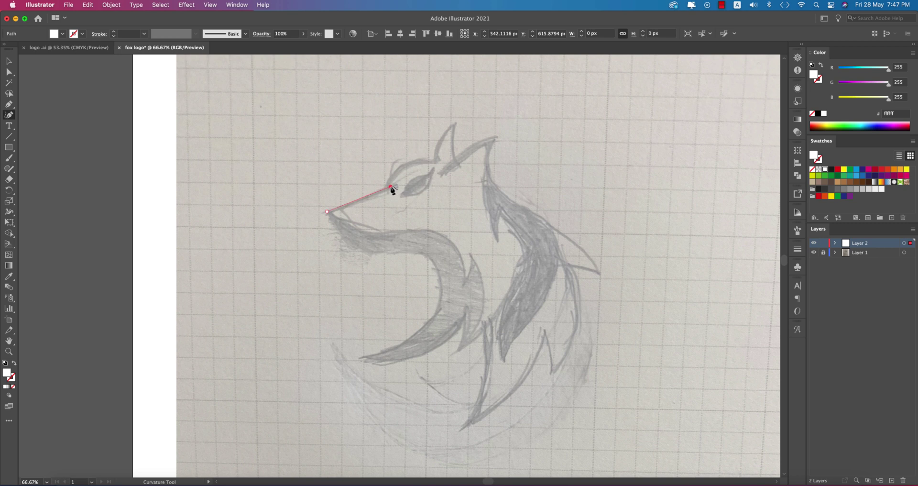
pyautogui.click(391, 187)
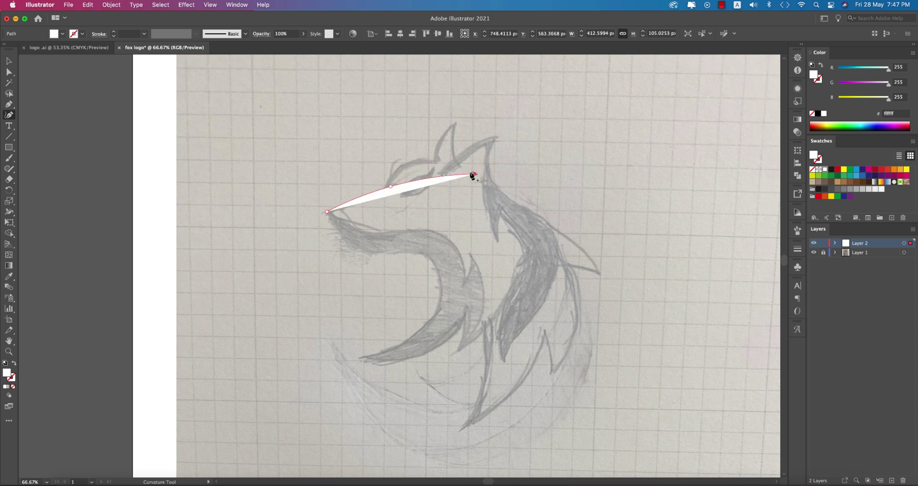
pyautogui.press('super+z')
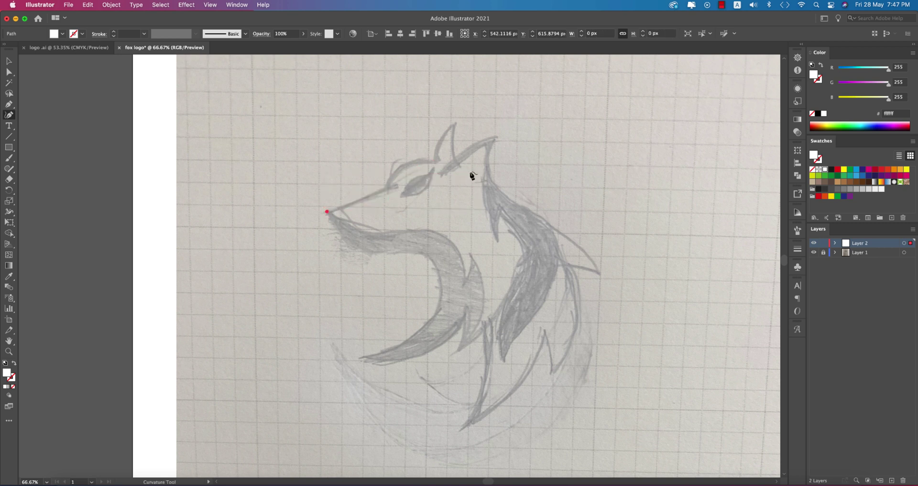
pyautogui.press('super+z')
# Start an unfilled Pen path at the fox's nose.
pyautogui.press('p')
pyautogui.click(328, 212)
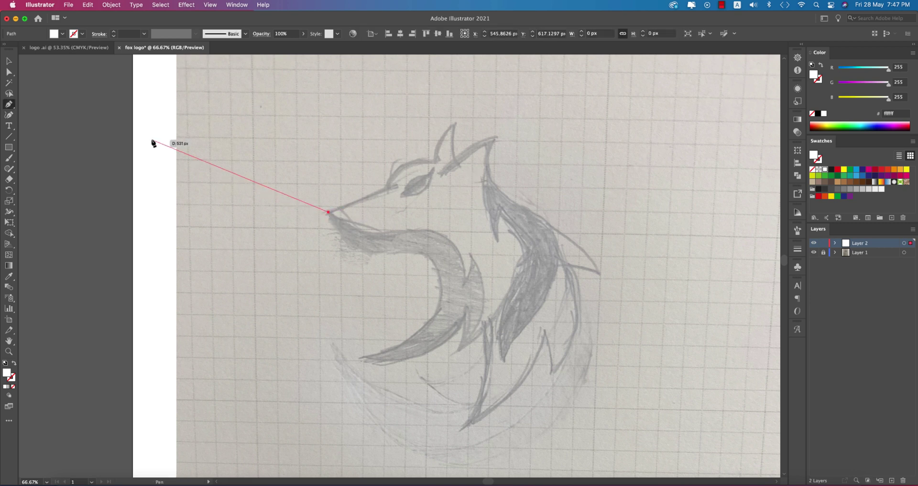
pyautogui.click(14, 363)
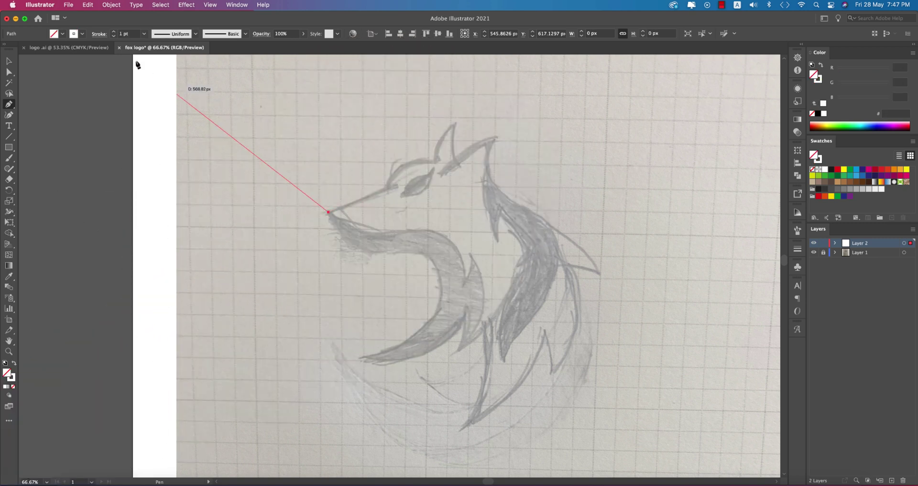
pyautogui.click(82, 35)
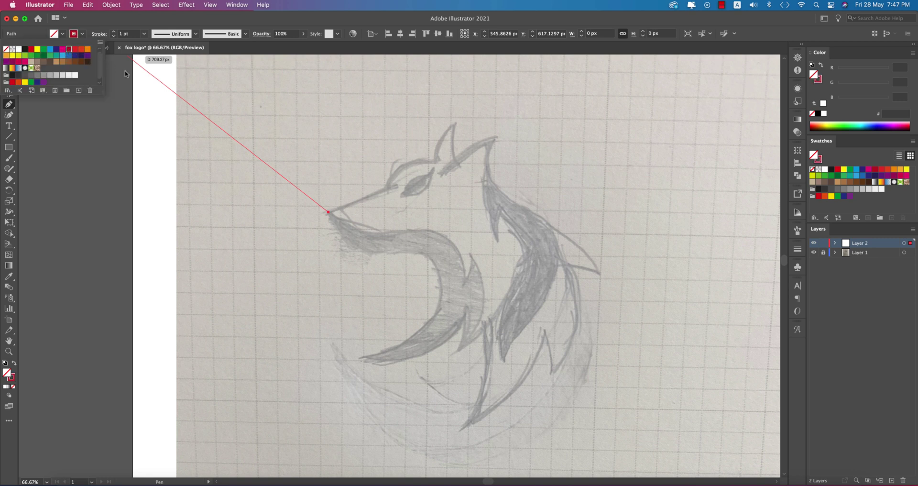
# Give the path a red stroke and trace over the brow and both ear tips.
pyautogui.click(440, 220)
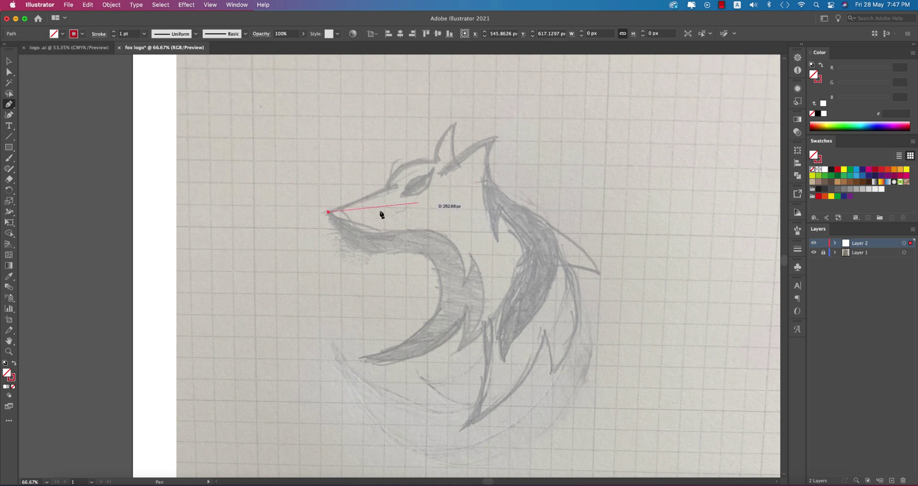
pyautogui.click(387, 186)
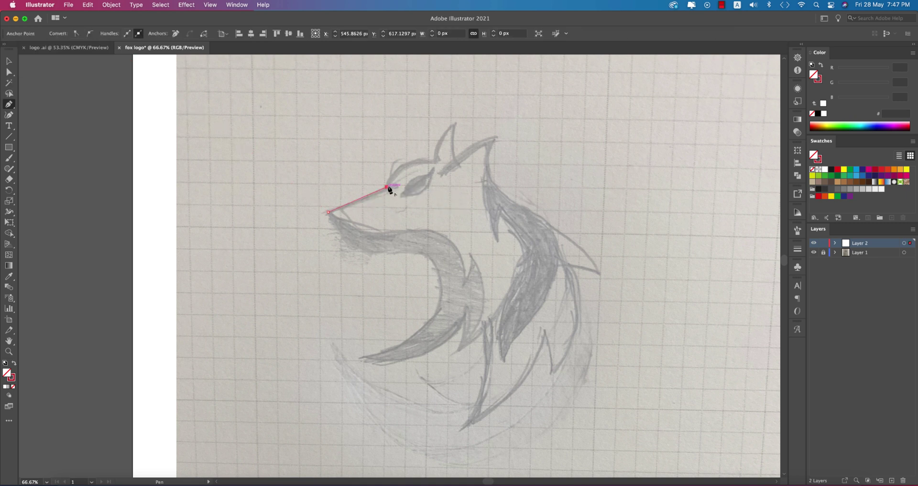
pyautogui.moveTo(431, 160); pyautogui.dragTo(451, 167)
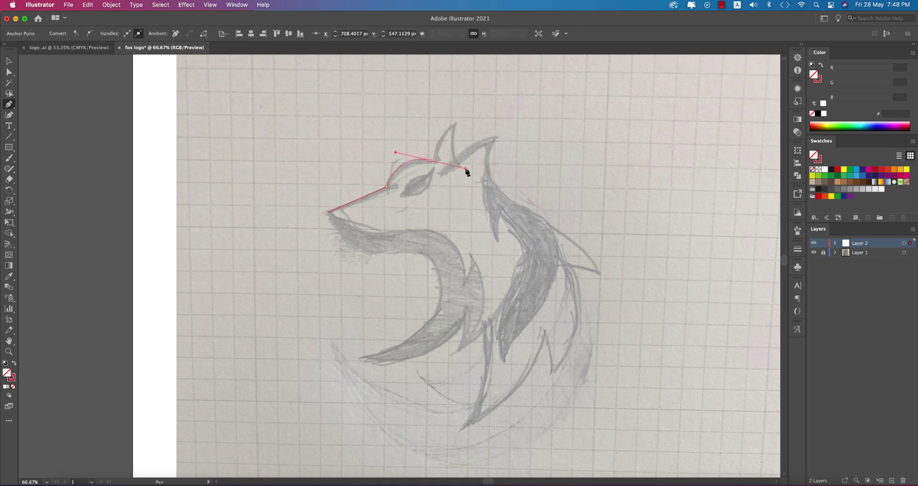
pyautogui.moveTo(450, 133); pyautogui.dragTo(471, 118)
pyautogui.click(453, 124)
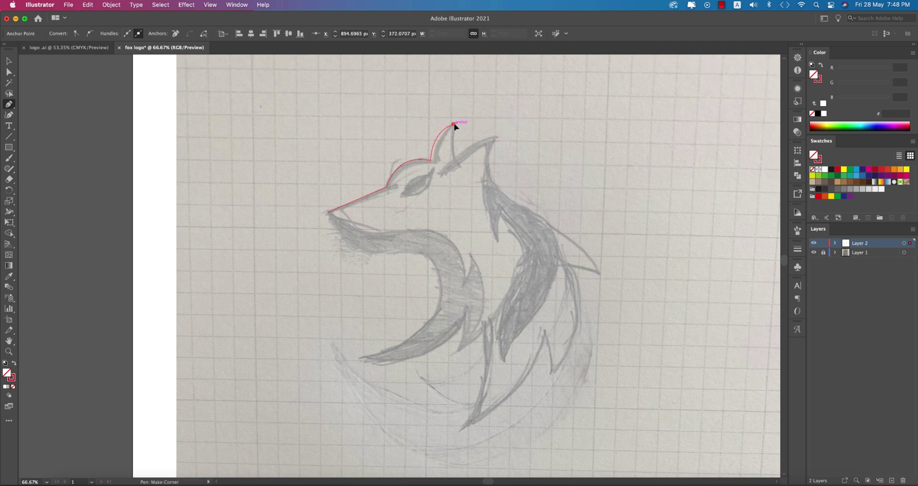
pyautogui.moveTo(453, 160); pyautogui.dragTo(461, 165)
pyautogui.click(453, 159)
pyautogui.click(495, 137)
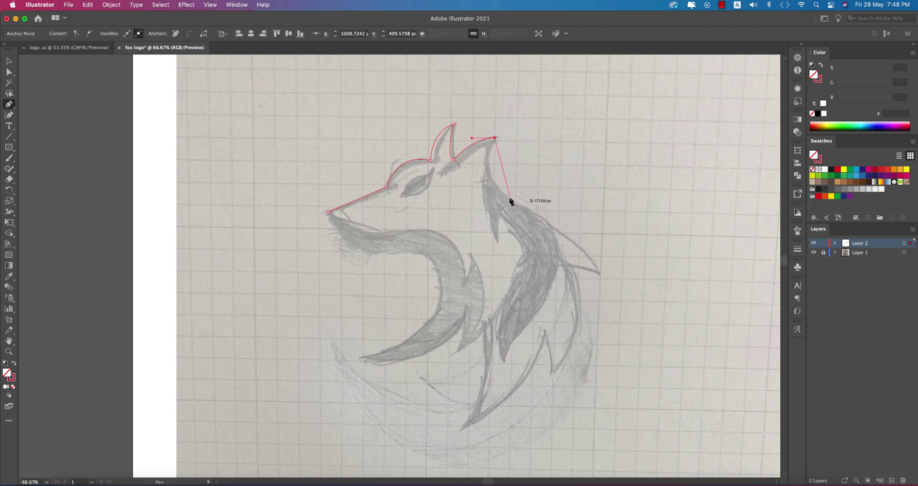
# Trace the back of the head, the neck and the pointed fur strands.
pyautogui.moveTo(546, 225); pyautogui.dragTo(546, 225)
pyautogui.moveTo(600, 272); pyautogui.dragTo(613, 309)
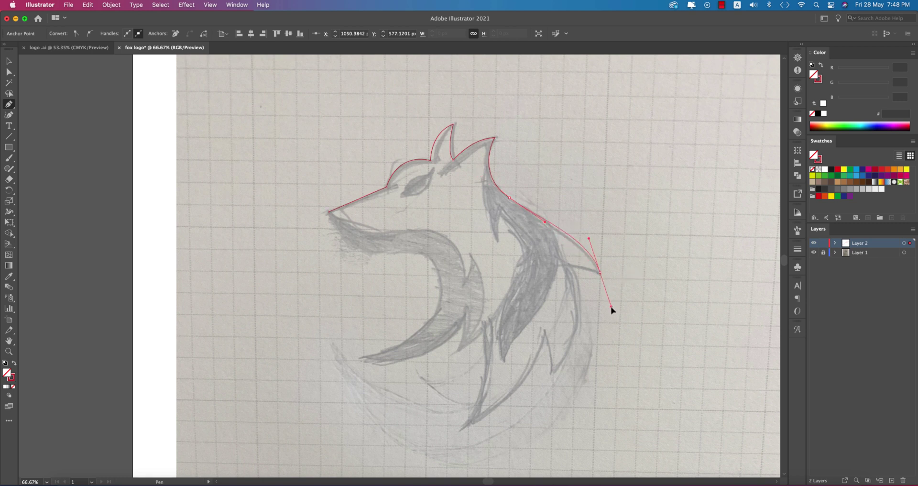
pyautogui.click(600, 272)
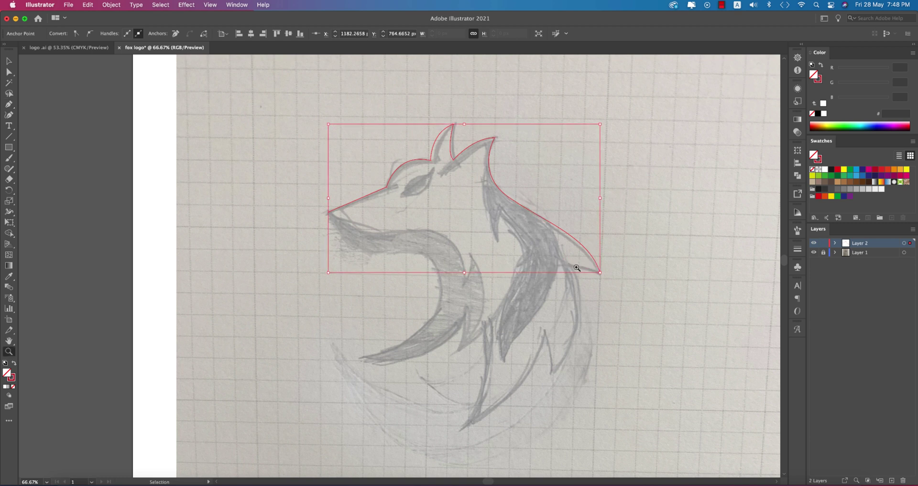
pyautogui.moveTo(563, 263); pyautogui.dragTo(563, 266)
pyautogui.moveTo(549, 373); pyautogui.dragTo(553, 379)
pyautogui.click(543, 329)
pyautogui.moveTo(460, 429); pyautogui.dragTo(399, 449)
pyautogui.click(460, 430)
# Trace the inner fur and lower jaw, close the outline at the nose, and zoom in.
pyautogui.click(488, 326)
pyautogui.click(455, 351)
pyautogui.moveTo(465, 338); pyautogui.dragTo(467, 308)
pyautogui.moveTo(359, 358); pyautogui.dragTo(293, 341)
pyautogui.moveTo(429, 258); pyautogui.dragTo(442, 285)
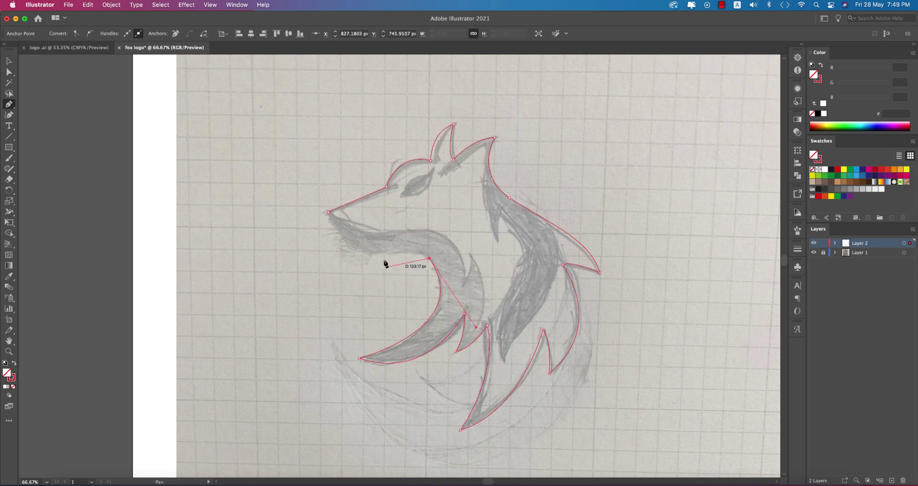
pyautogui.click(329, 212)
pyautogui.press('v')
pyautogui.press('super+shift+a')
pyautogui.press('super+1')
# Trace the almond-shaped eye as a closed path.
pyautogui.press('p')
pyautogui.click(384, 192)
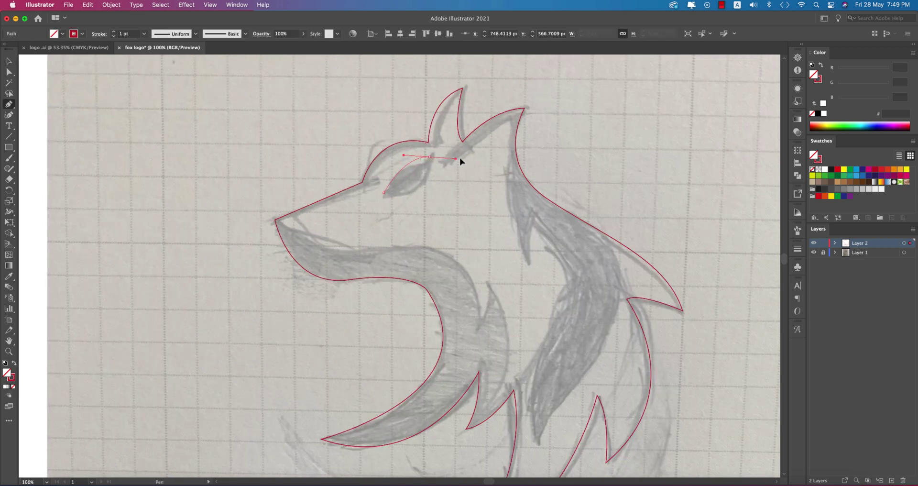
pyautogui.moveTo(466, 160); pyautogui.dragTo(473, 151)
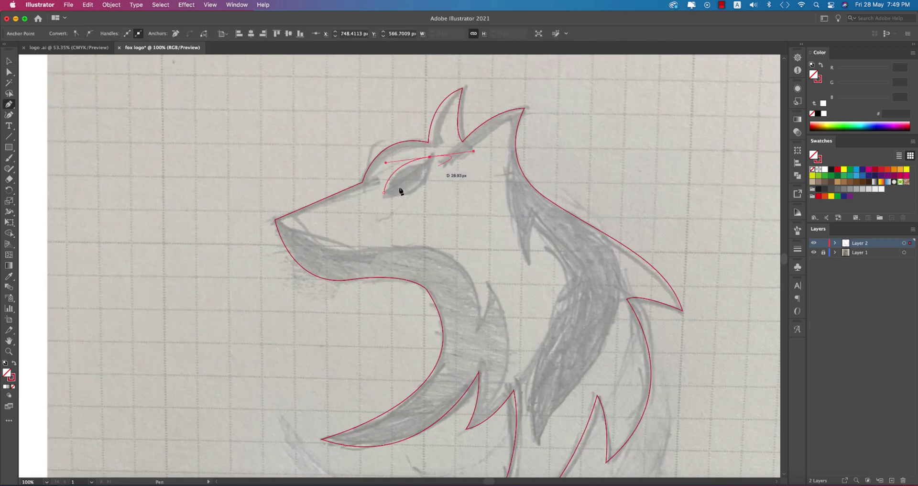
pyautogui.click(429, 156)
pyautogui.moveTo(384, 193); pyautogui.dragTo(348, 189)
pyautogui.click(8, 61)
pyautogui.click(149, 249)
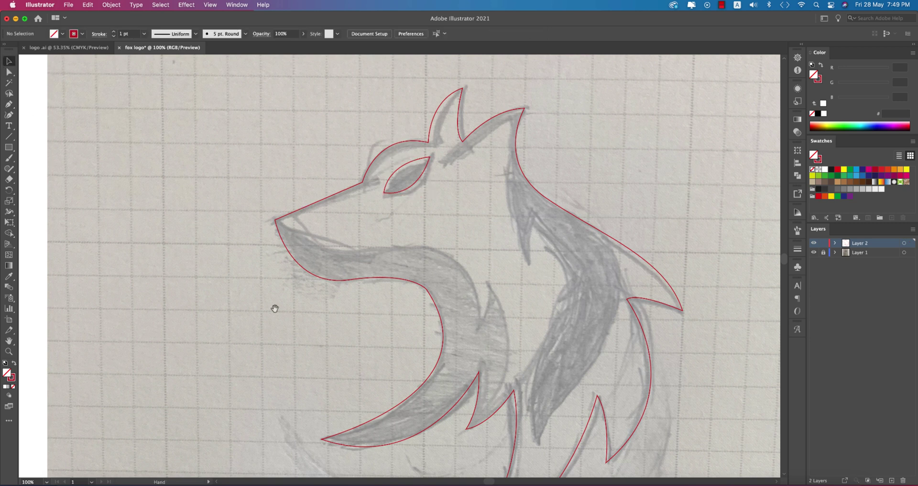
pyautogui.scroll(-2, 282, 245)
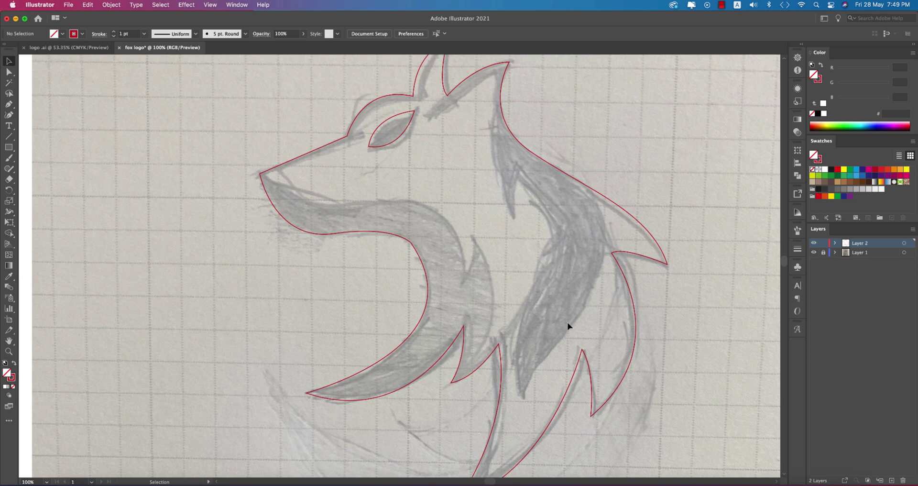
# Trace from the snout tip along the mouth edge and fang down to the jaw's bottom.
pyautogui.press('p')
pyautogui.click(260, 174)
pyautogui.moveTo(377, 201); pyautogui.dragTo(458, 186)
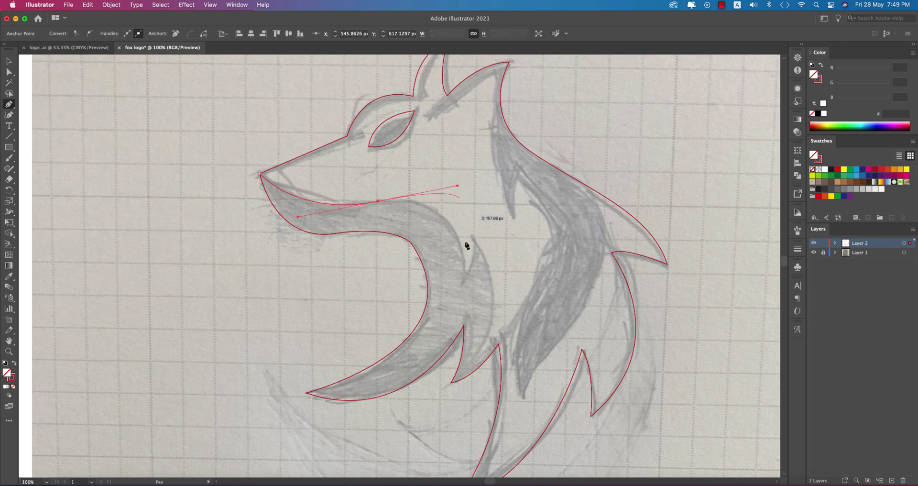
pyautogui.moveTo(460, 309); pyautogui.dragTo(459, 308)
pyautogui.click(464, 282)
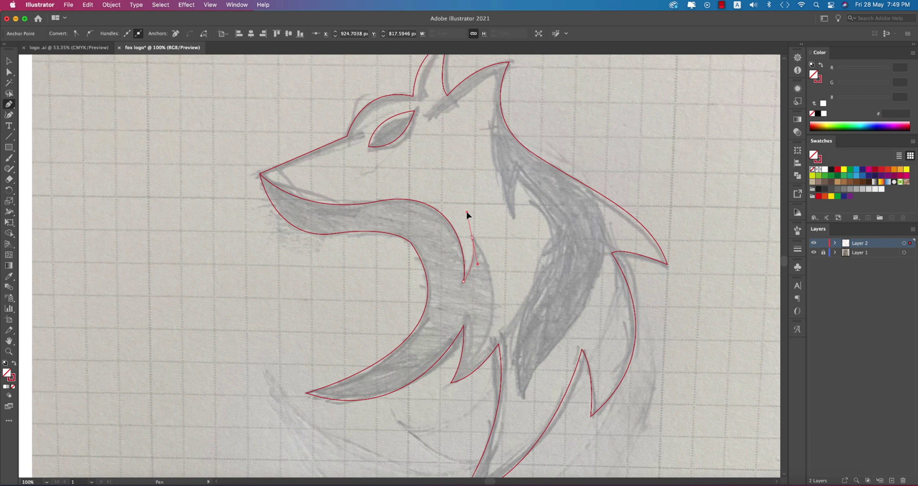
pyautogui.click(472, 238)
pyautogui.moveTo(435, 389); pyautogui.dragTo(342, 425)
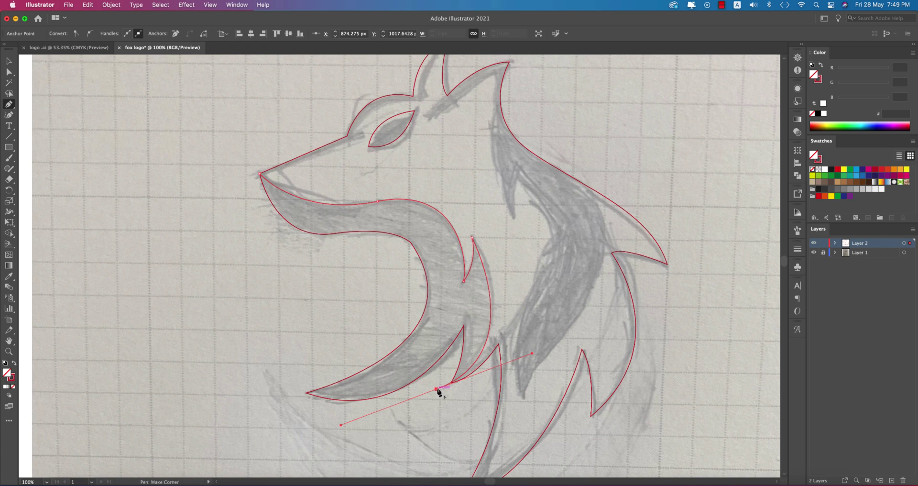
pyautogui.click(436, 388)
# Wrap straight edges around the outside of the jaw and close the shape at the snout.
pyautogui.click(323, 435)
pyautogui.click(253, 424)
pyautogui.click(248, 386)
pyautogui.click(339, 302)
pyautogui.click(306, 271)
pyautogui.click(258, 242)
pyautogui.click(253, 197)
pyautogui.click(260, 174)
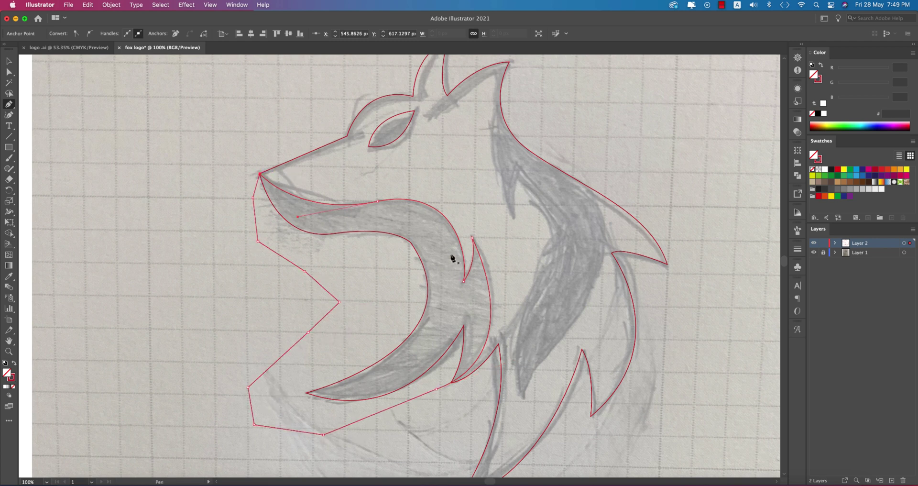
pyautogui.click(9, 61)
pyautogui.click(134, 195)
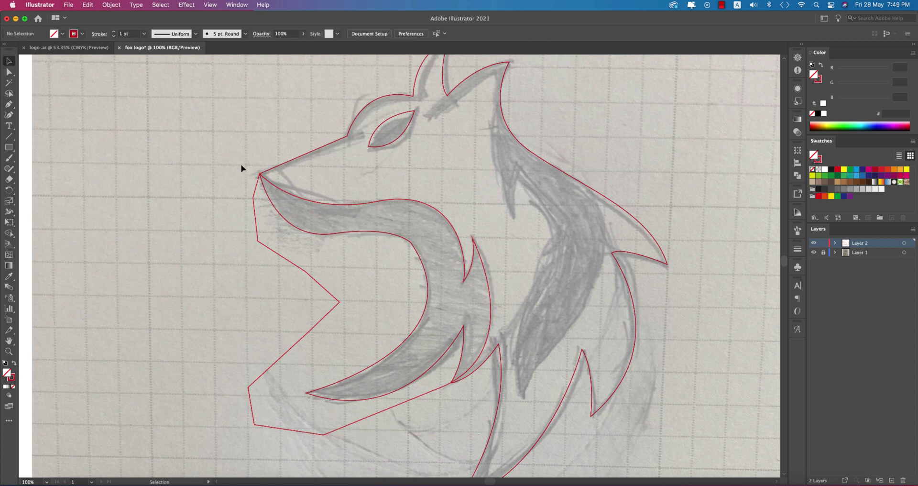
# Use Shape Builder to delete the area outside the jaw and fill the jaw red.
pyautogui.click(326, 290)
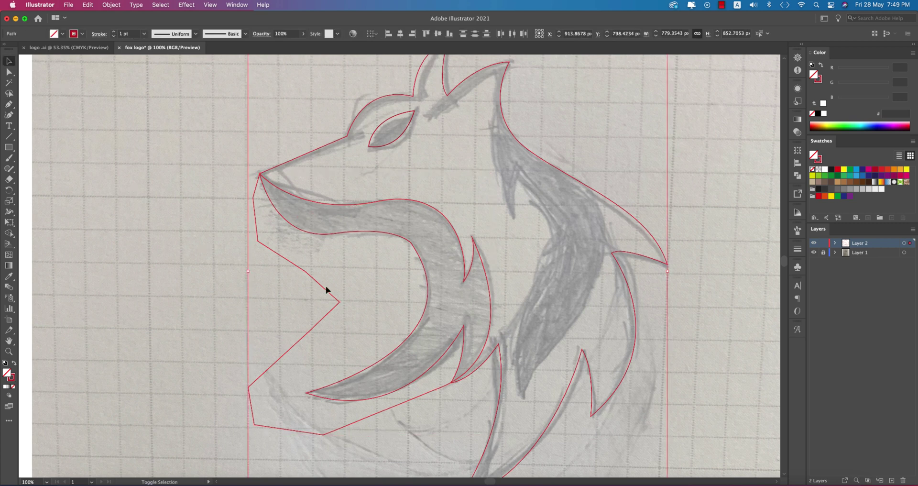
pyautogui.hotkey('shift', 'm')
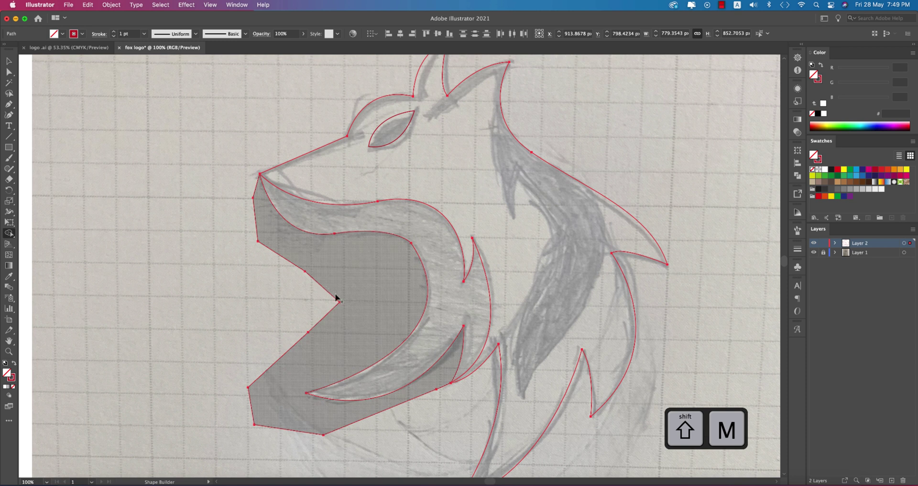
pyautogui.press('alt')
pyautogui.keyDown('alt'); pyautogui.click(371, 315); pyautogui.keyUp('alt')
pyautogui.click(14, 365)
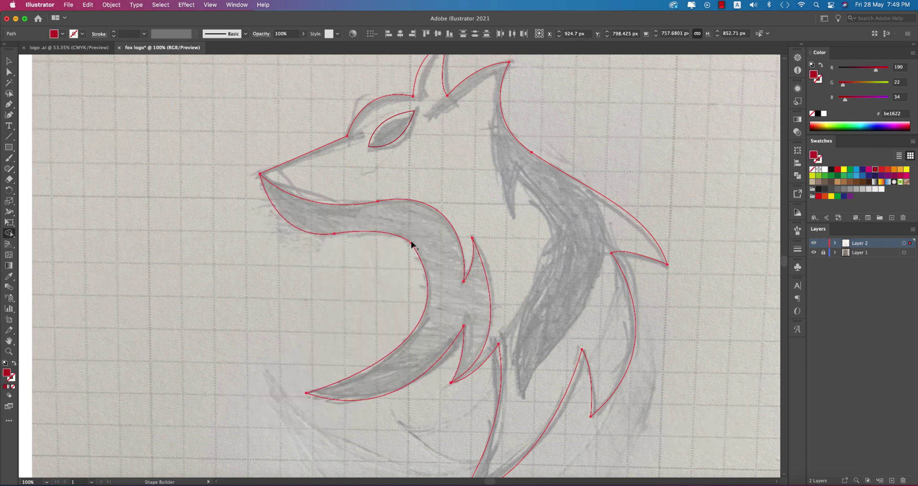
pyautogui.click(418, 242)
pyautogui.click(8, 61)
pyautogui.click(108, 211)
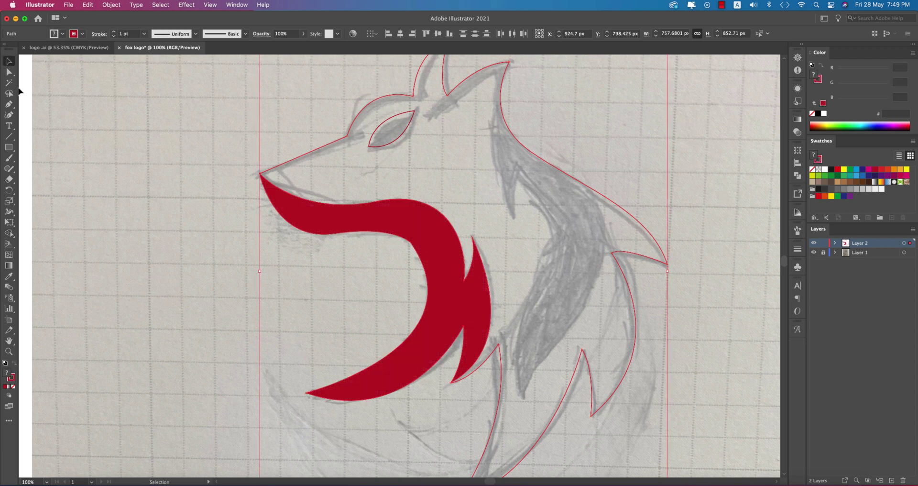
# Start a new path at the rear ear tip, curving down into the neck fur.
pyautogui.hscroll(10, 588, 280)
pyautogui.scroll(4, 588, 281)
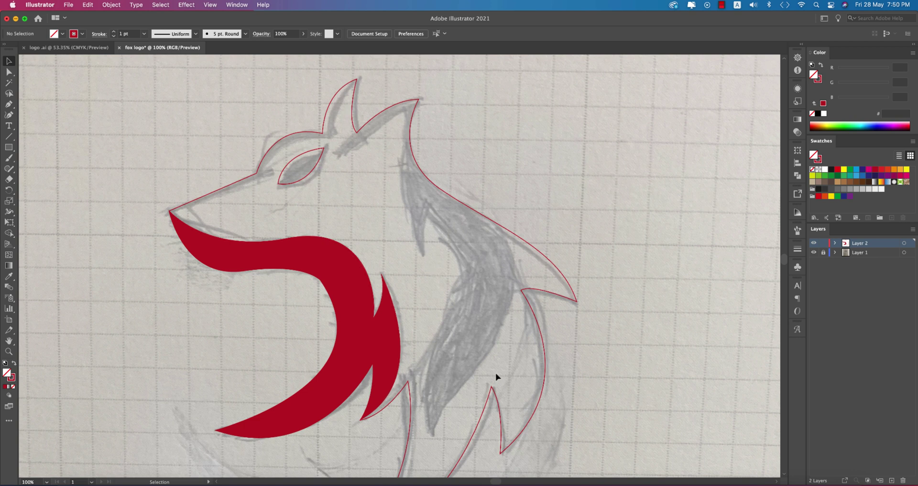
pyautogui.press('p')
pyautogui.click(419, 99)
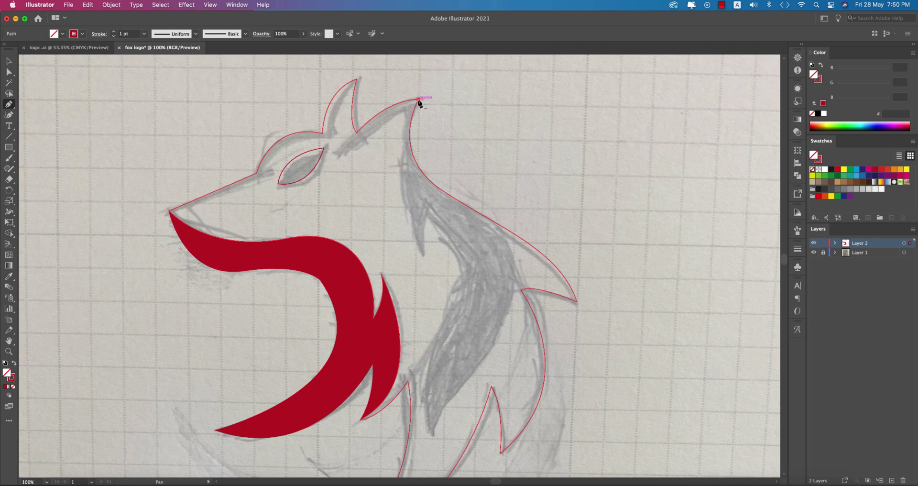
pyautogui.moveTo(422, 255); pyautogui.dragTo(468, 356)
# Trace the neck piece down to its bottom tip and close it at the ear tip.
pyautogui.click(423, 255)
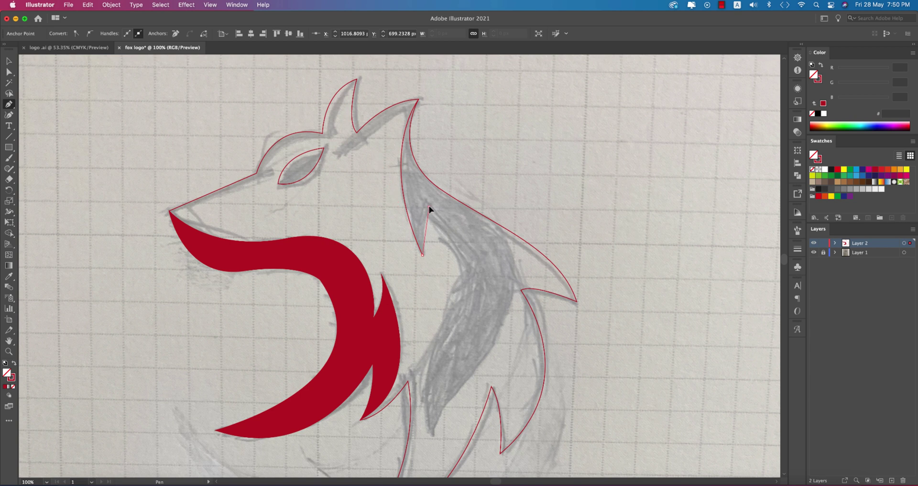
pyautogui.moveTo(440, 205); pyautogui.dragTo(440, 231)
pyautogui.moveTo(444, 308); pyautogui.dragTo(408, 368)
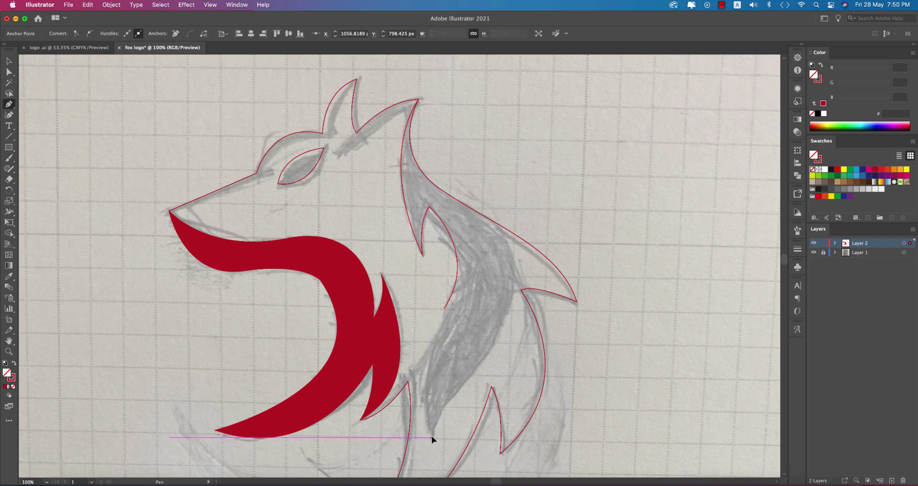
pyautogui.moveTo(431, 437); pyautogui.dragTo(515, 258)
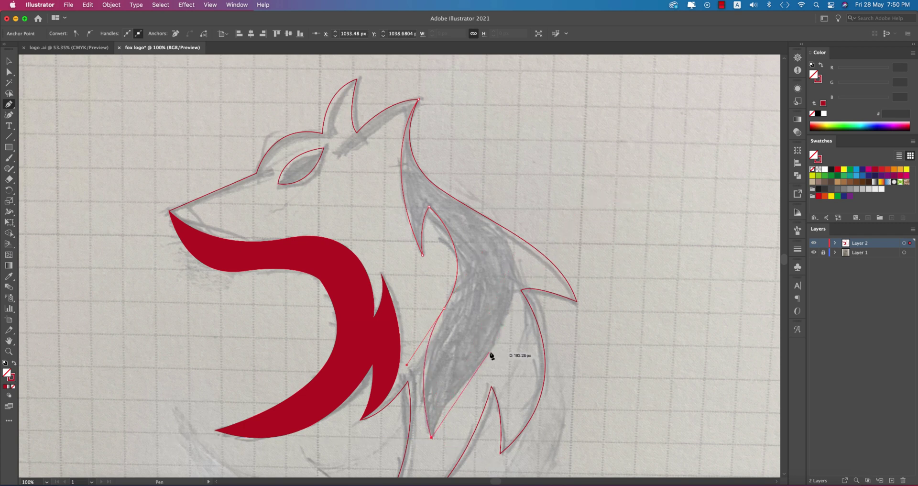
pyautogui.moveTo(490, 353); pyautogui.dragTo(532, 334)
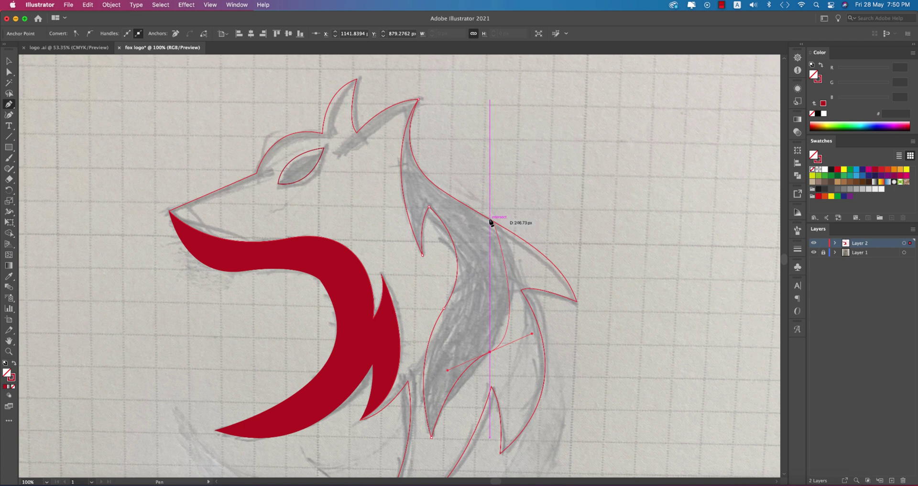
pyautogui.moveTo(471, 195); pyautogui.dragTo(438, 140)
pyautogui.click(419, 99)
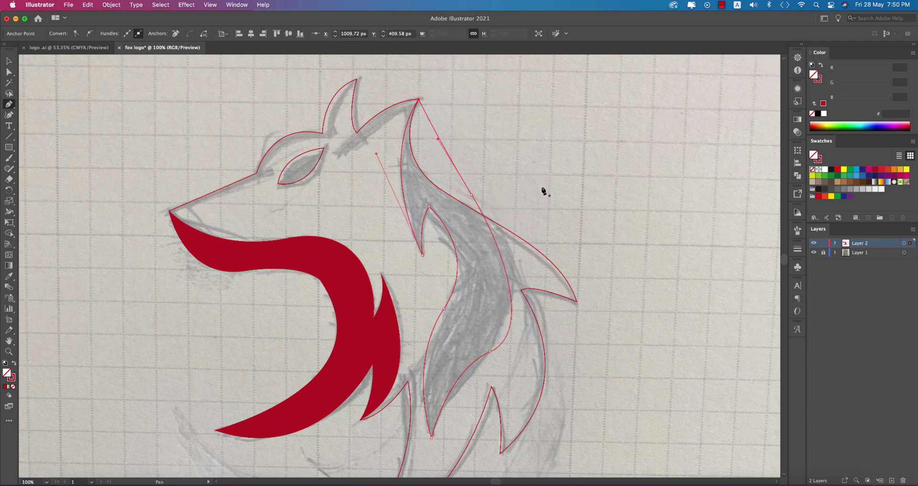
pyautogui.press('v')
# Use Shape Builder to delete the stray straight edge along the ear.
pyautogui.click(576, 191)
pyautogui.click(463, 277)
pyautogui.click(641, 287)
pyautogui.click(482, 254)
pyautogui.hotkey('shift', 'm')
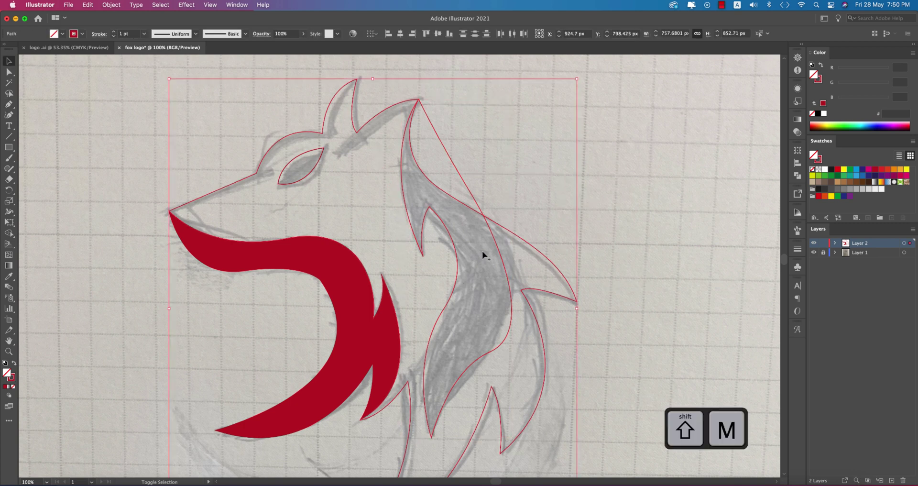
pyautogui.keyDown('alt'); pyautogui.click(467, 190); pyautogui.keyUp('alt')
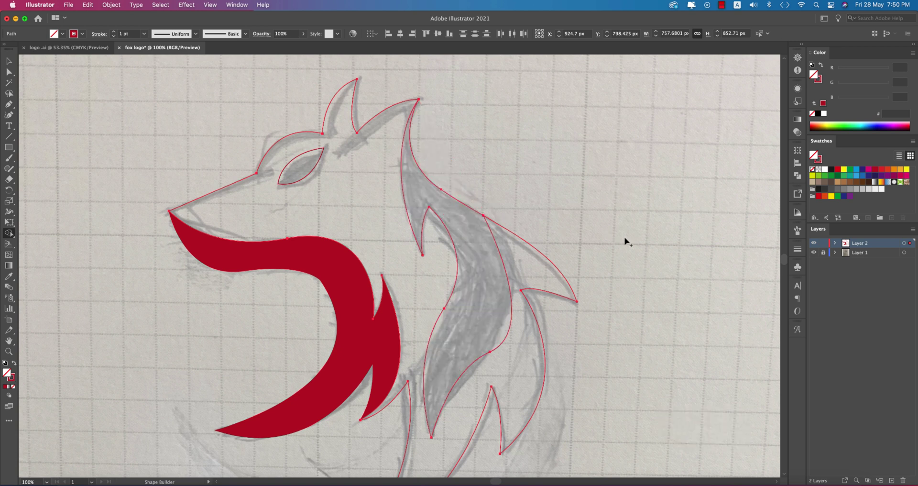
# Fill the neck piece with the jaw's red using the Eyedropper.
pyautogui.press('v')
pyautogui.click(14, 365)
pyautogui.press('super+z')
pyautogui.click(613, 302)
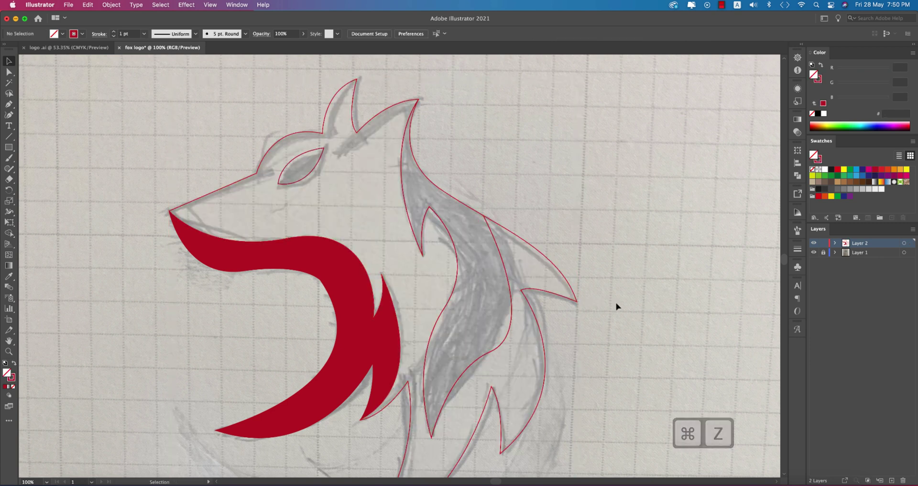
pyautogui.click(510, 286)
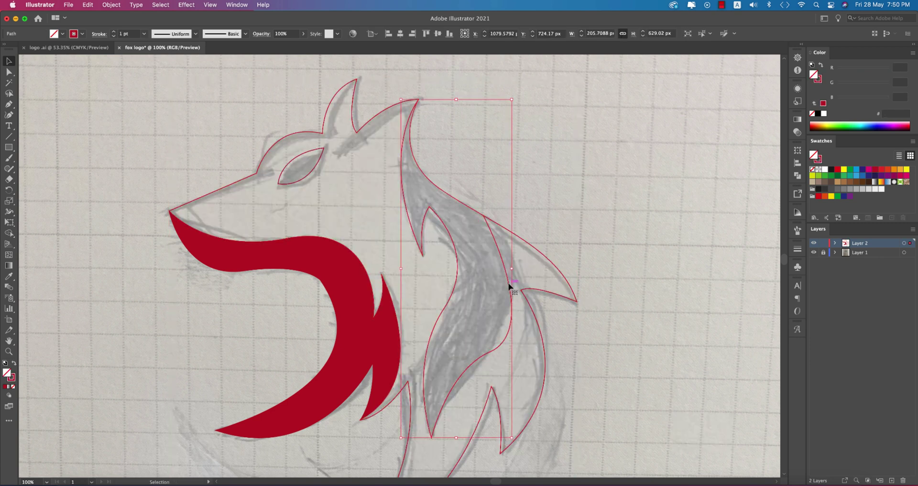
pyautogui.press('i')
pyautogui.click(356, 293)
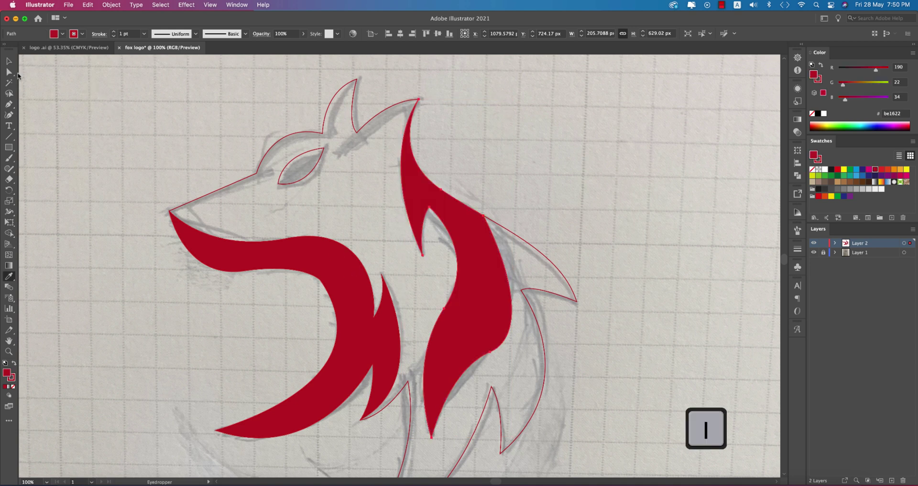
pyautogui.click(10, 63)
pyautogui.click(114, 121)
# Fill the fox head silhouette with orange F39200 from the swatches.
pyautogui.click(254, 177)
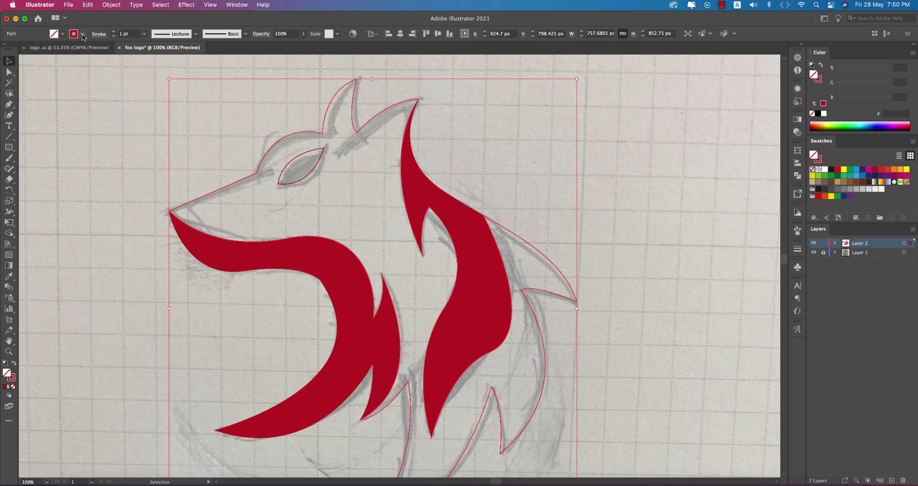
pyautogui.click(14, 364)
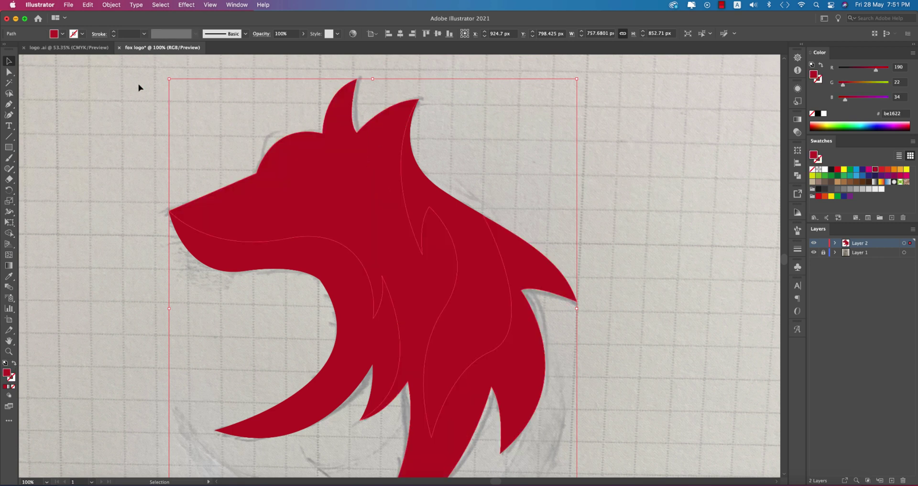
pyautogui.click(62, 34)
pyautogui.click(81, 49)
pyautogui.click(87, 49)
pyautogui.click(670, 362)
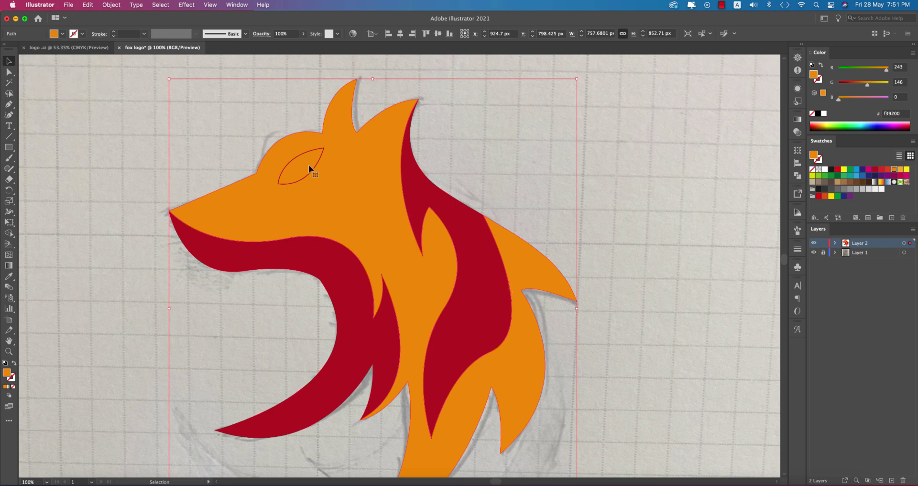
# Switch the eye path from a red outline to a red fill.
pyautogui.click(440, 168)
pyautogui.click(316, 166)
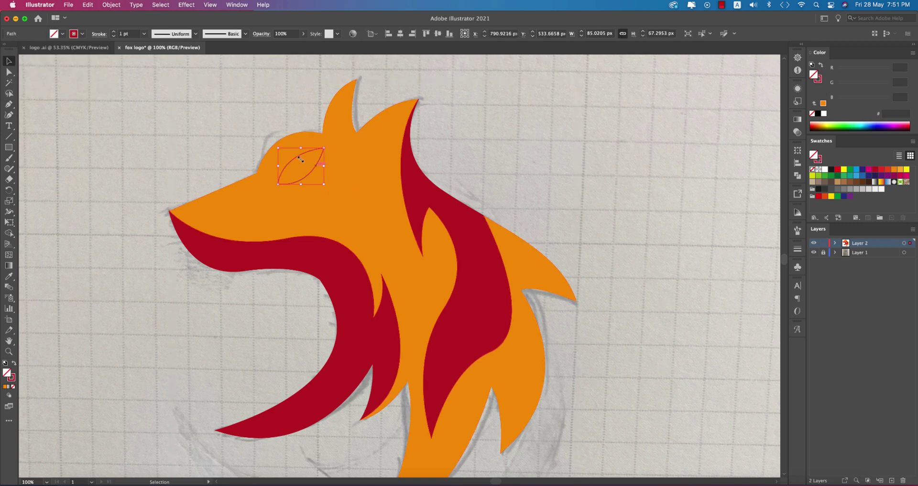
pyautogui.click(13, 363)
# Move the fox logo off the artboard to the left.
pyautogui.click(633, 304)
pyautogui.scroll(-3, 634, 304)
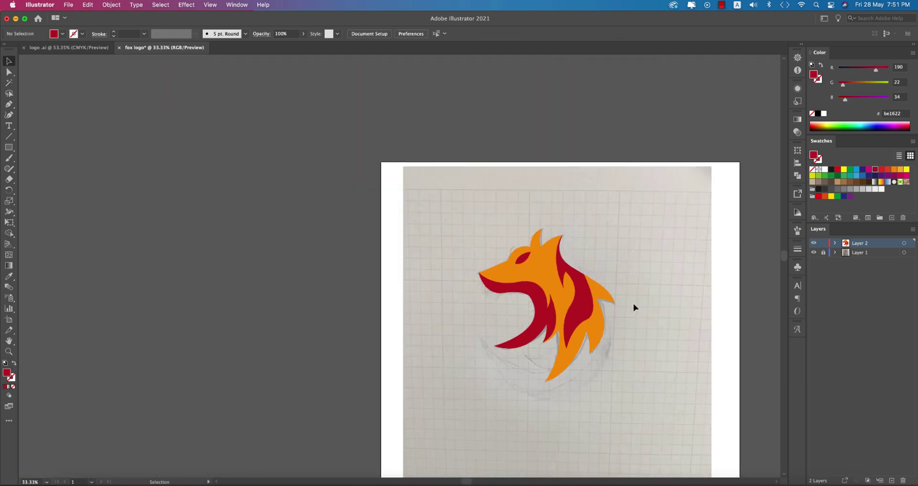
pyautogui.scroll(-1, 634, 304)
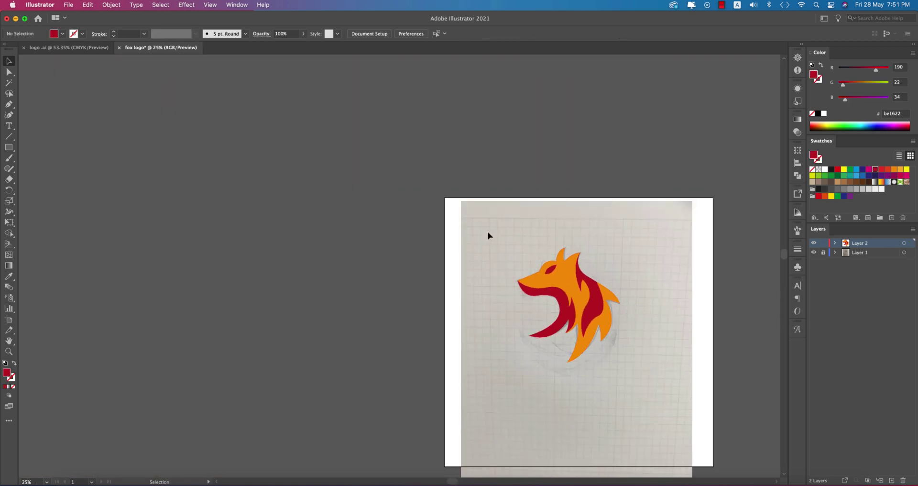
pyautogui.click(612, 302)
pyautogui.moveTo(612, 302); pyautogui.dragTo(295, 285)
pyautogui.click(388, 361)
pyautogui.moveTo(407, 354); pyautogui.dragTo(414, 296)
pyautogui.scroll(2, 262, 222)
pyautogui.scroll(-1, 258, 221)
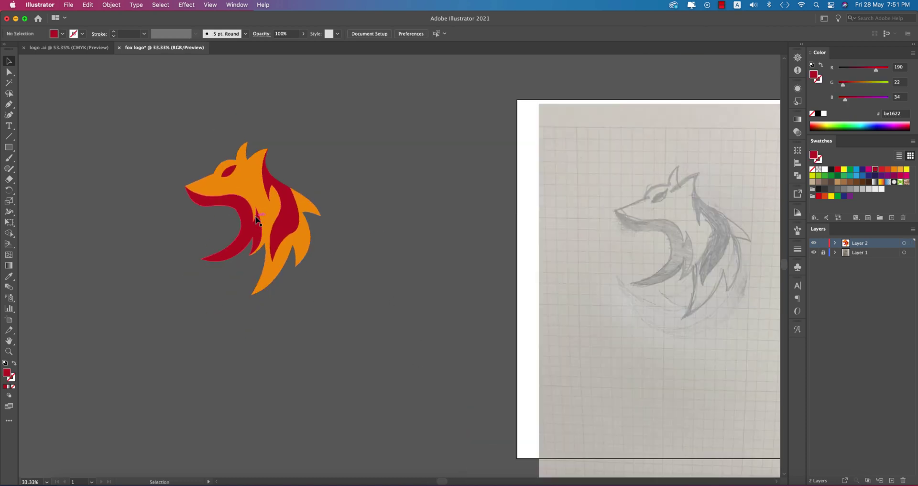
# Hide the sketch layer and move the fox logo to the artboard's centre.
pyautogui.click(814, 253)
pyautogui.moveTo(636, 276); pyautogui.dragTo(486, 283)
pyautogui.scroll(-1, 316, 260)
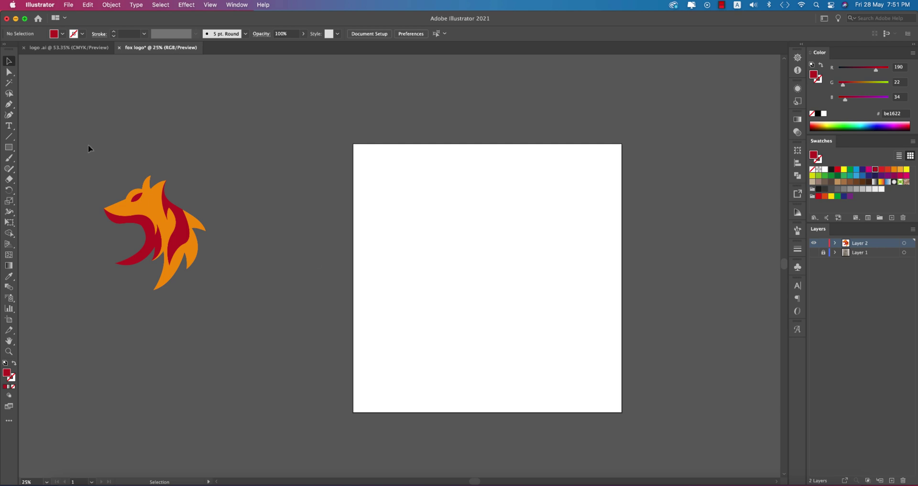
pyautogui.moveTo(171, 222); pyautogui.dragTo(503, 270)
pyautogui.click(45, 177)
# Draw a rectangle covering the artboard, fill it 1c1c1c, and send it to the back.
pyautogui.click(9, 147)
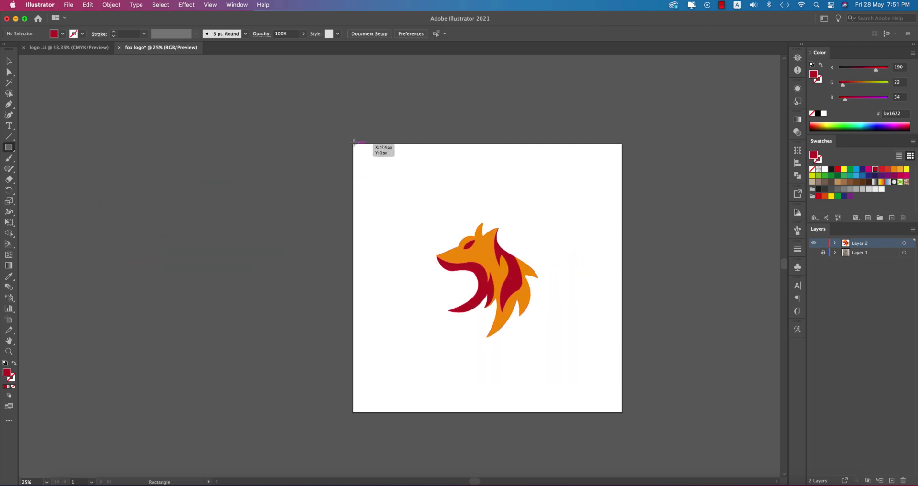
pyautogui.moveTo(354, 142); pyautogui.dragTo(599, 412)
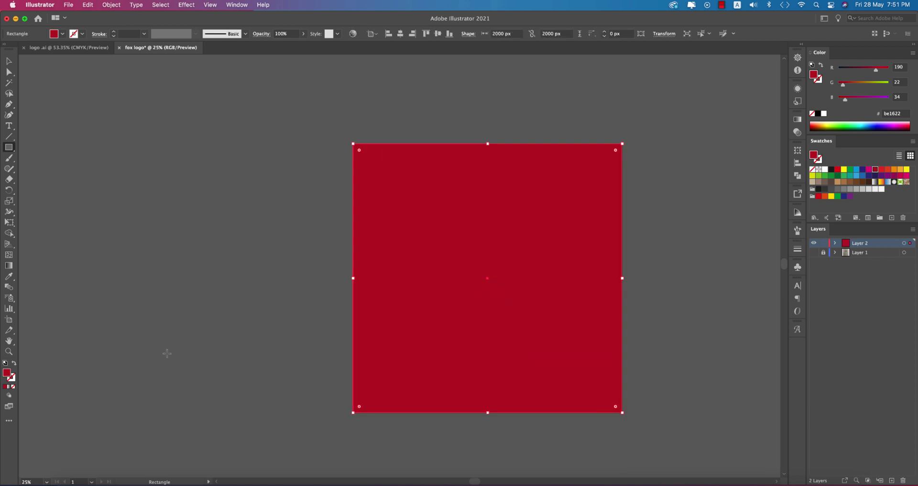
pyautogui.doubleClick(8, 373)
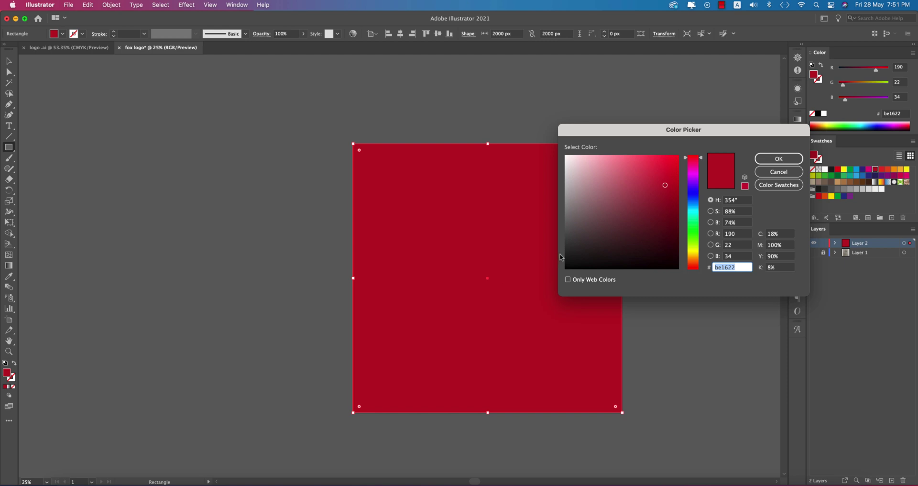
pyautogui.click(564, 255)
pyautogui.click(778, 160)
pyautogui.press('super+shift+bracketleft')
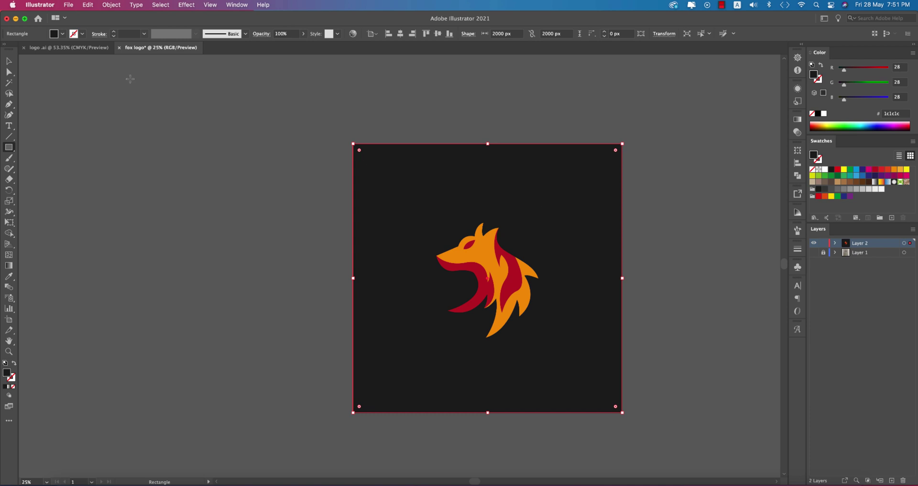
# Select the fox head path and check its context menu without choosing anything.
pyautogui.click(8, 61)
pyautogui.click(51, 111)
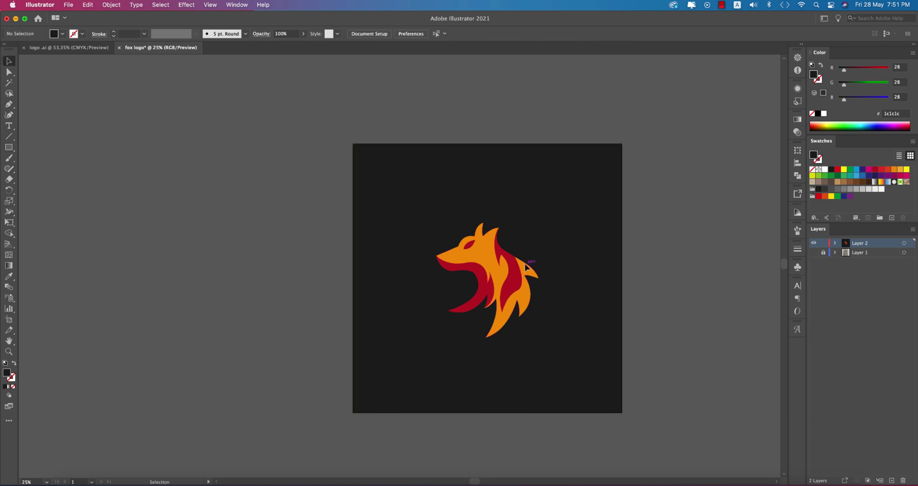
pyautogui.click(529, 270)
pyautogui.rightClick(529, 279)
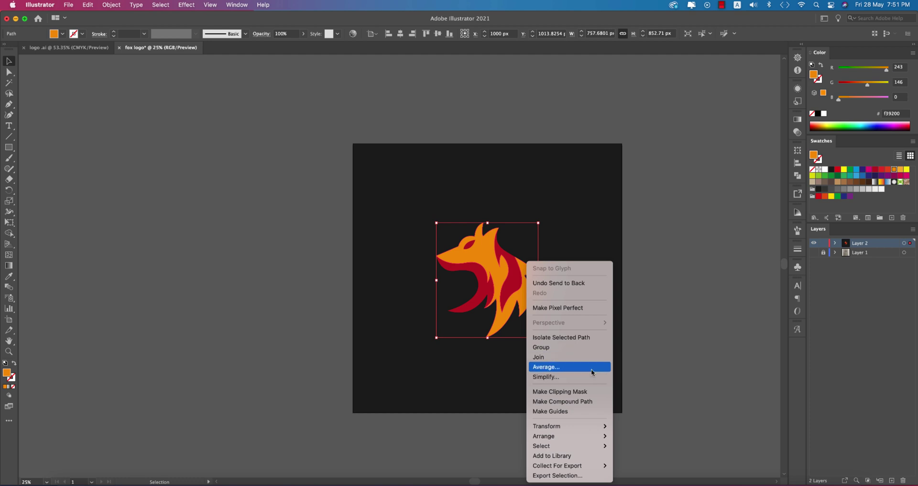
pyautogui.click(706, 300)
pyautogui.click(492, 190)
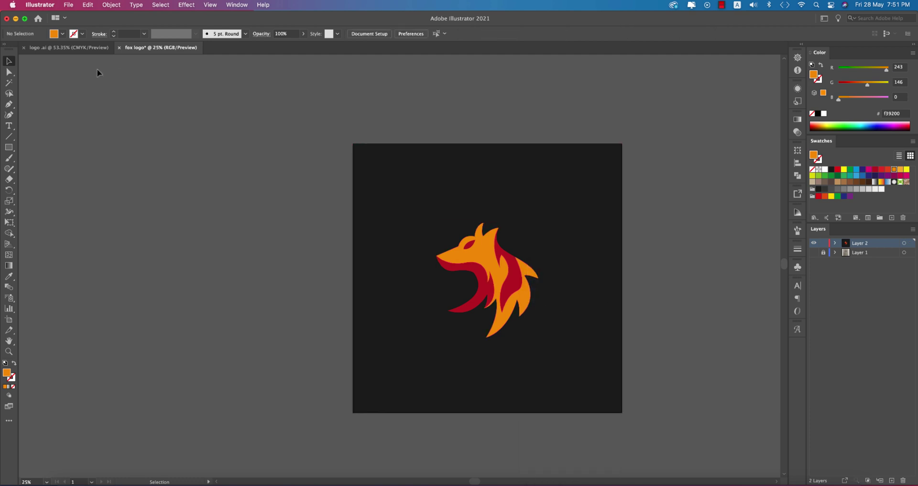
# Drag the gradient logo from logo.ai beside the fox artboard and ungroup it.
pyautogui.click(79, 49)
pyautogui.press('super+minus')
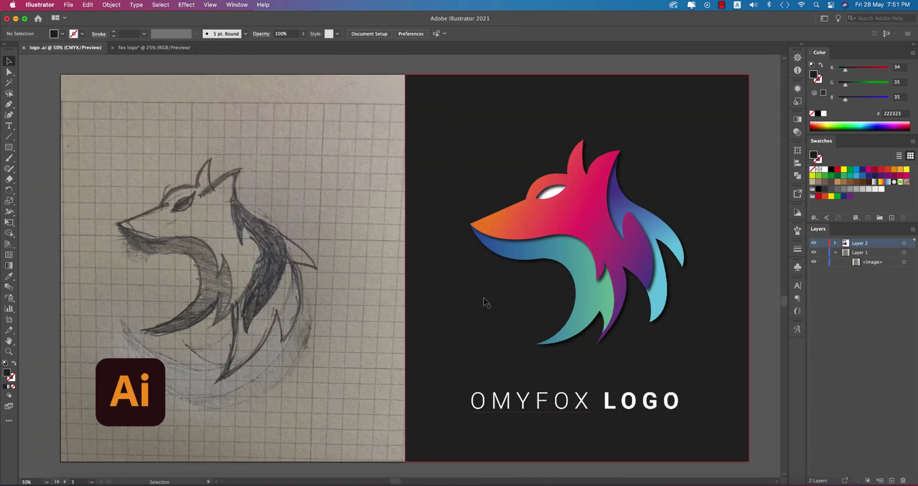
pyautogui.click(525, 211)
pyautogui.moveTo(526, 211)
pyautogui.mouseDown()
pyautogui.moveTo(400, 140)
pyautogui.moveTo(130, 52)
pyautogui.moveTo(604, 229)
pyautogui.mouseUp()
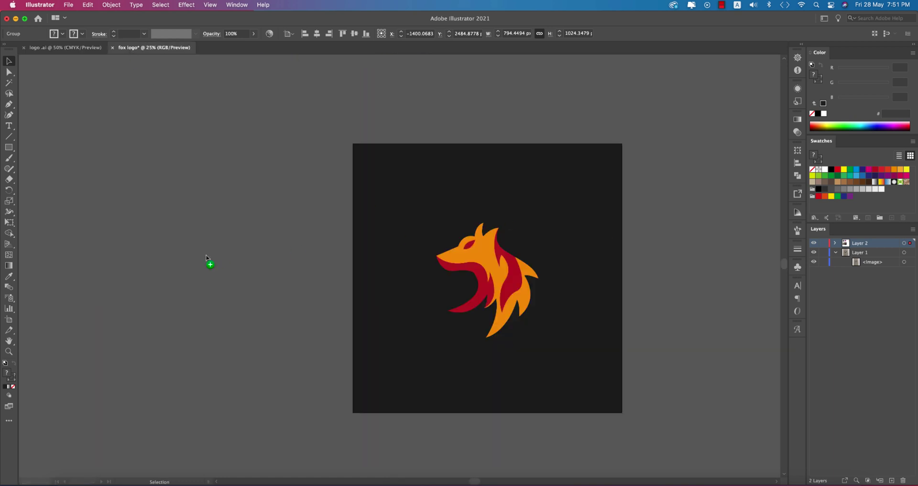
pyautogui.moveTo(206, 258); pyautogui.dragTo(206, 258)
pyautogui.rightClick(227, 266)
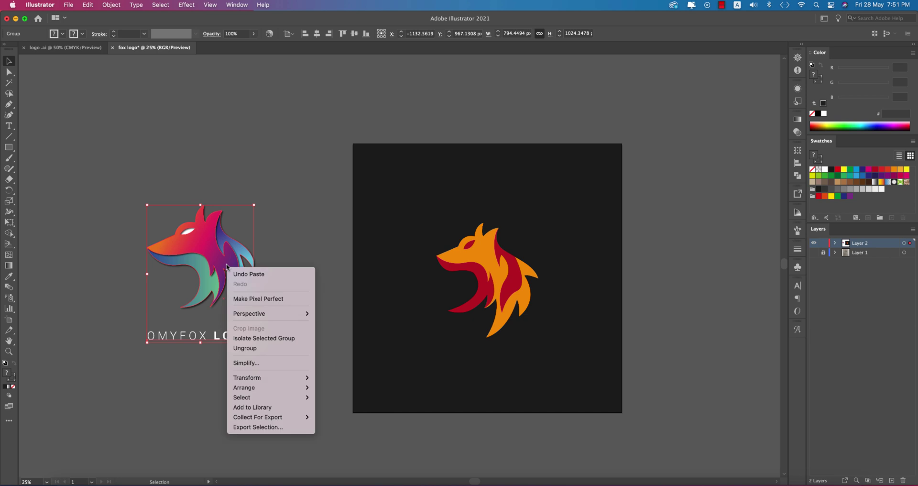
pyautogui.click(255, 349)
pyautogui.click(448, 270)
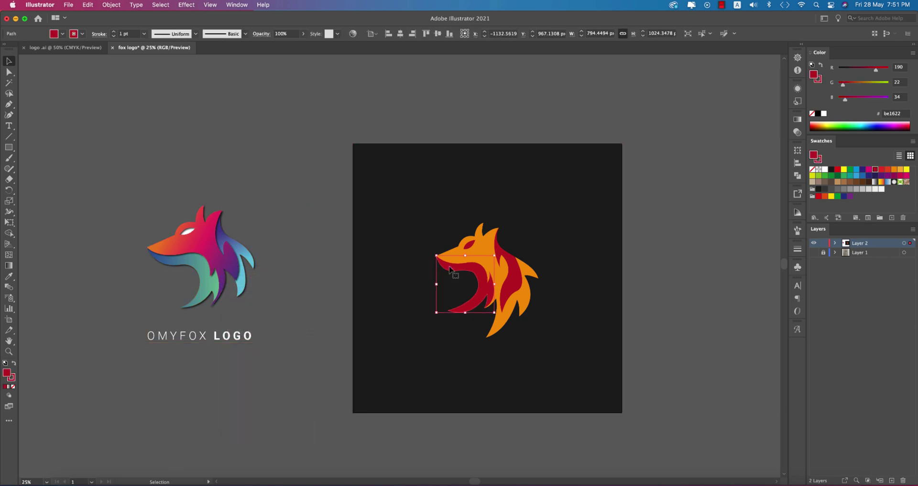
# Eyedrop the reference gradients onto the fox's red jaw piece and orange body piece.
pyautogui.press('i')
pyautogui.click(201, 260)
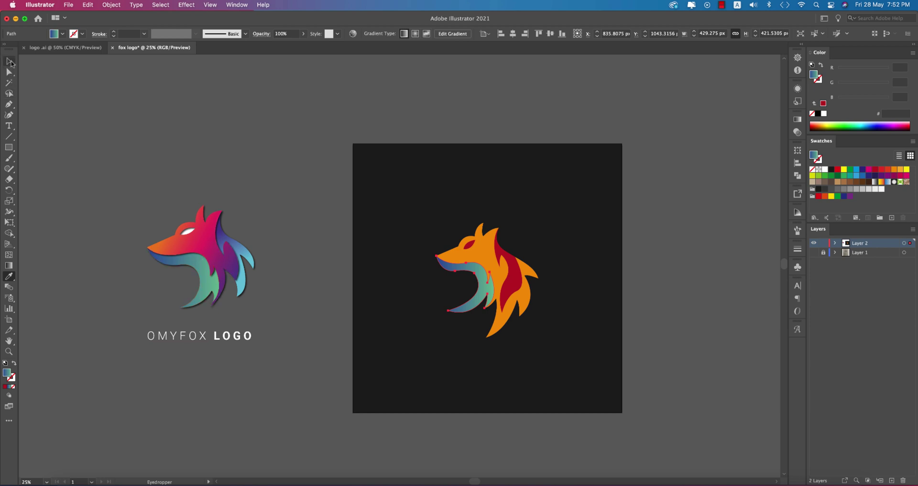
pyautogui.keyDown('super'); pyautogui.click(457, 257); pyautogui.keyUp('super')
pyautogui.click(218, 241)
# Give the red flame piece the reference's blue-purple gradient.
pyautogui.click(10, 61)
pyautogui.click(252, 137)
pyautogui.click(518, 270)
pyautogui.press('i')
pyautogui.click(251, 247)
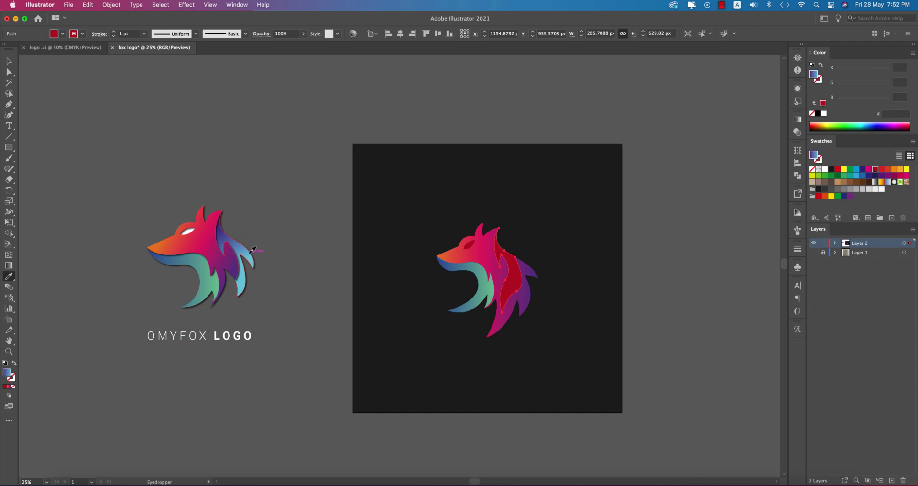
pyautogui.press('v')
pyautogui.click(633, 244)
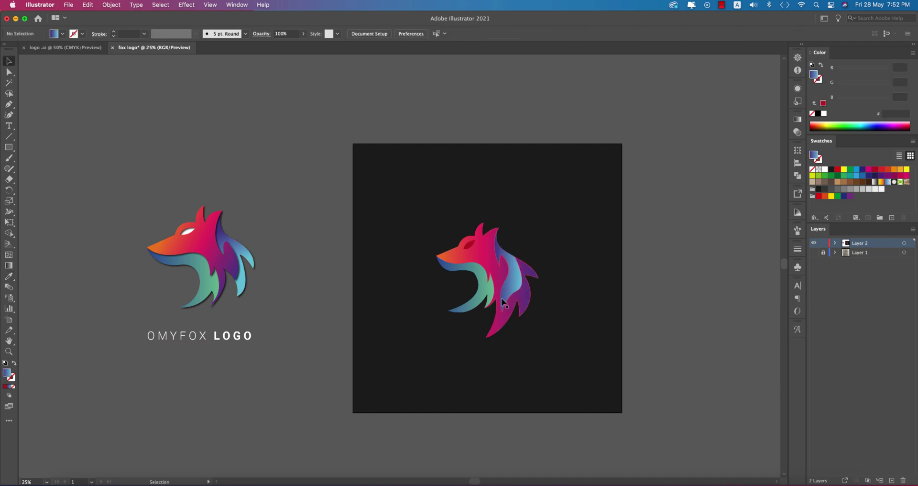
# Fill the fox's eye white from the Fill swatches.
pyautogui.scroll(-3, 502, 297)
pyautogui.scroll(5, 502, 297)
pyautogui.scroll(-3, 755, 262)
pyautogui.scroll(-1, 755, 262)
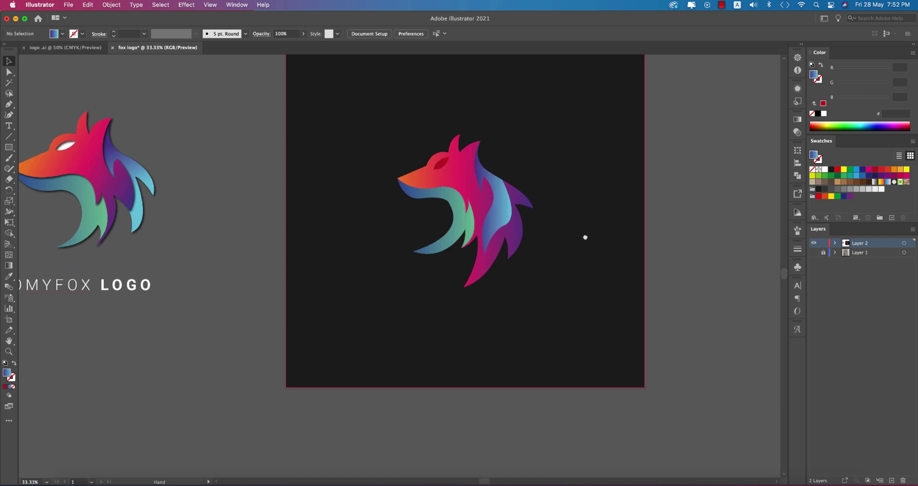
pyautogui.click(440, 165)
pyautogui.press('i')
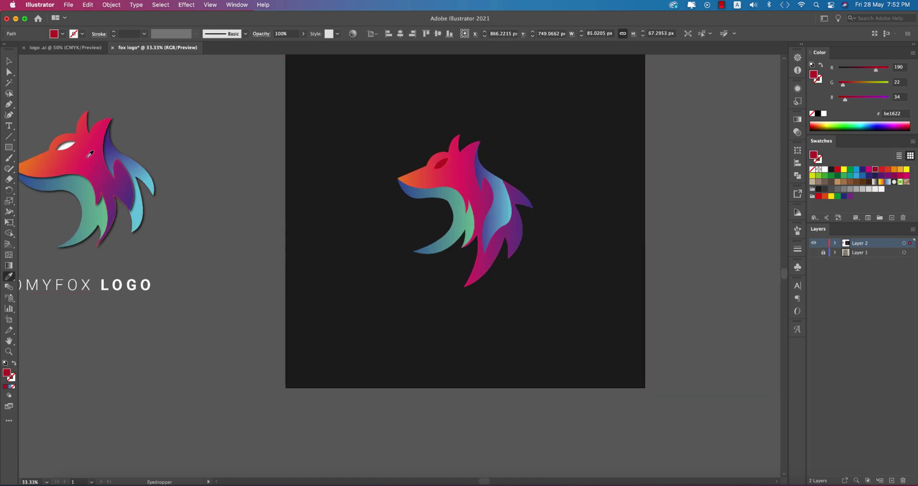
pyautogui.click(70, 142)
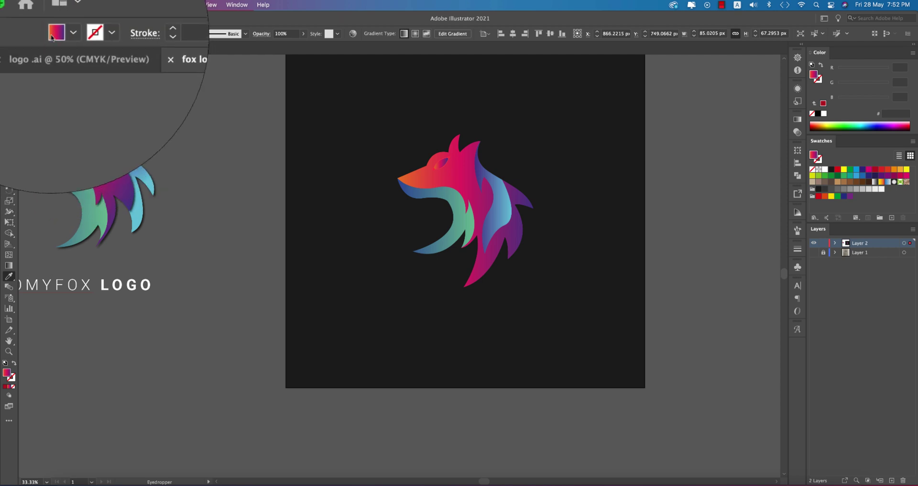
pyautogui.click(62, 33)
pyautogui.click(18, 49)
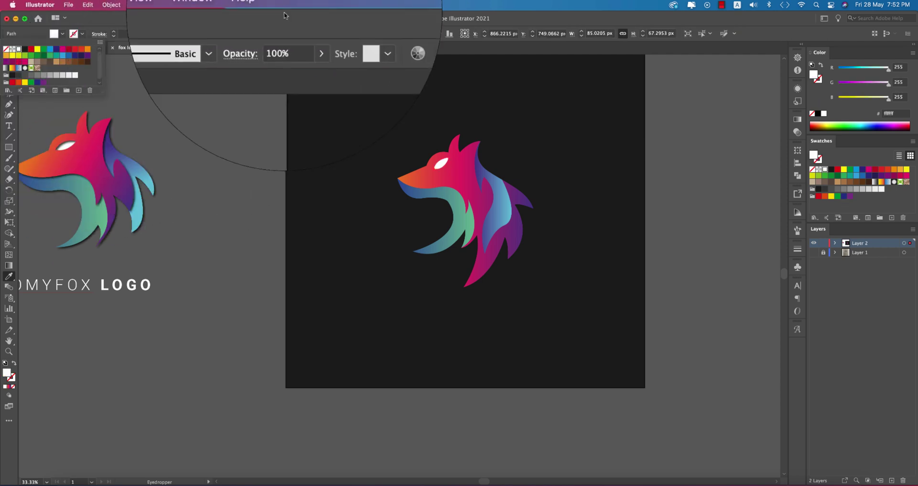
pyautogui.click(9, 61)
pyautogui.click(184, 135)
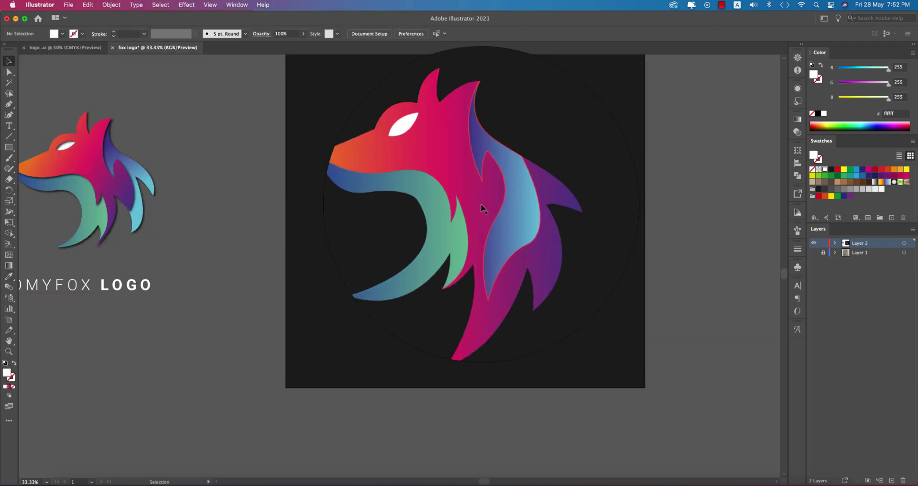
pyautogui.click(481, 203)
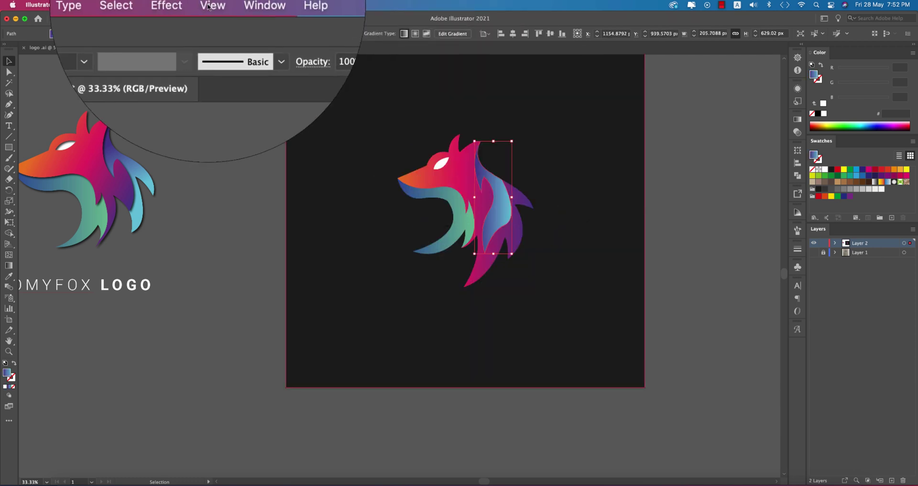
# Apply a Drop Shadow (75%, 7 px offsets, 5 px blur) to the middle and teal paths.
pyautogui.click(187, 5)
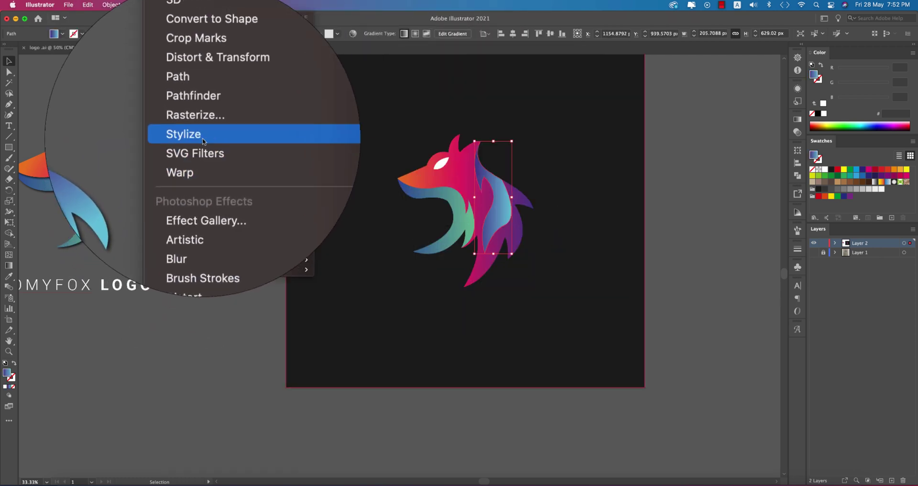
pyautogui.moveTo(206, 127)
pyautogui.click(337, 138)
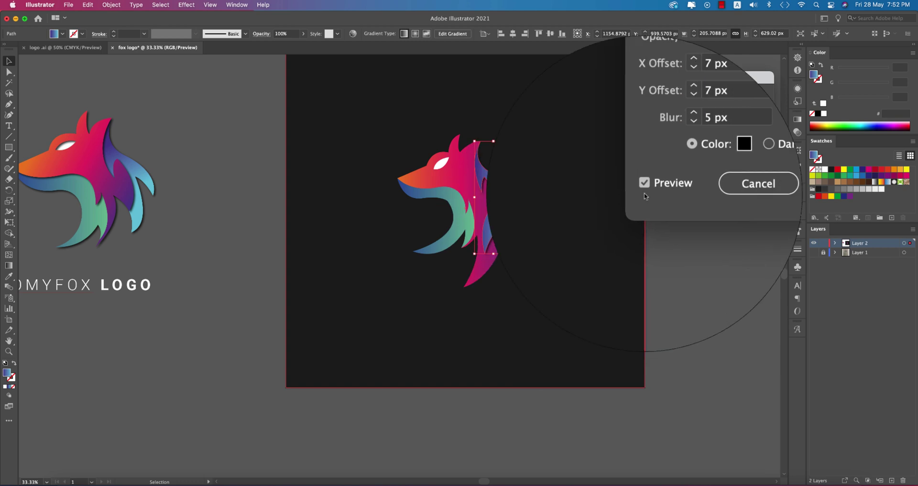
pyautogui.click(692, 186)
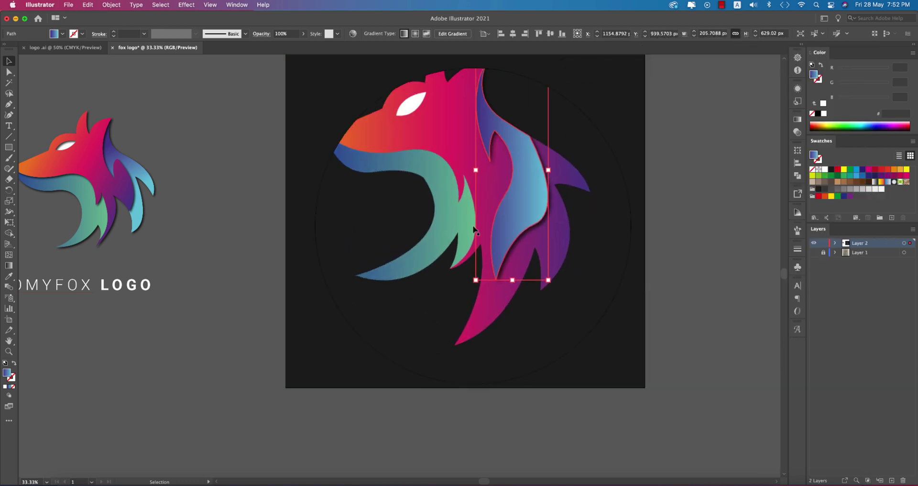
pyautogui.click(447, 224)
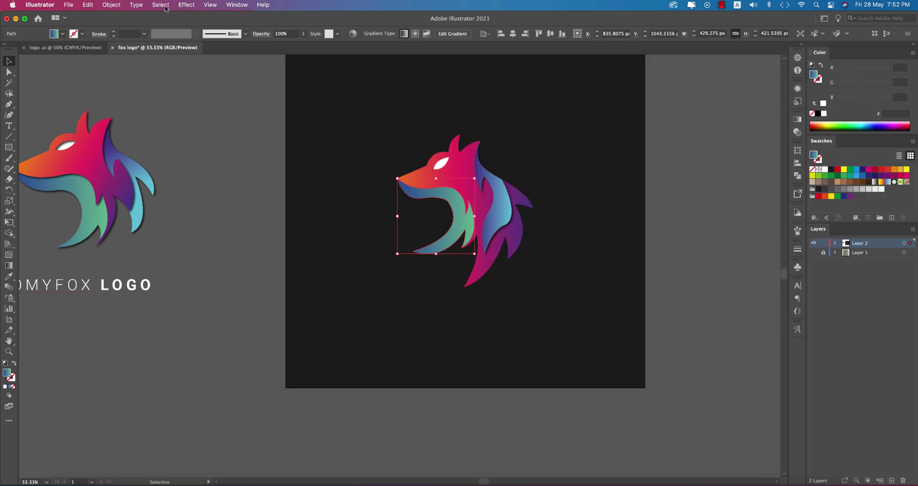
pyautogui.click(161, 5)
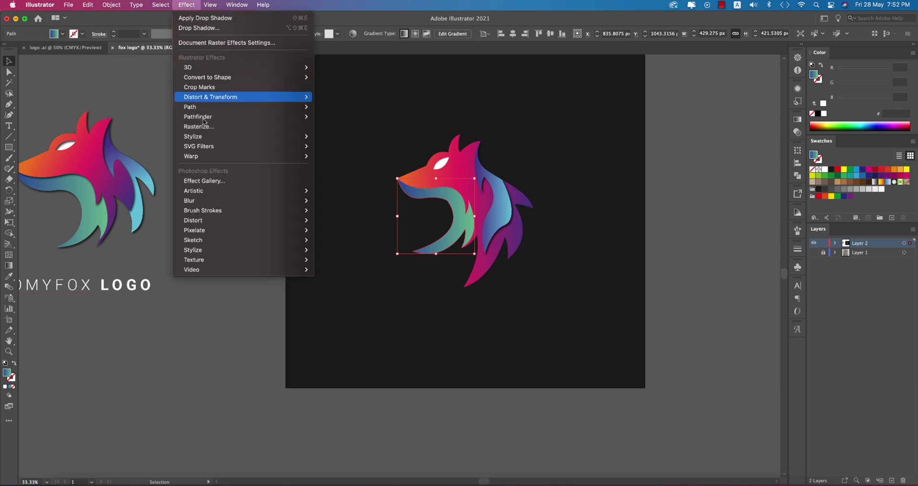
pyautogui.moveTo(192, 137)
pyautogui.click(335, 137)
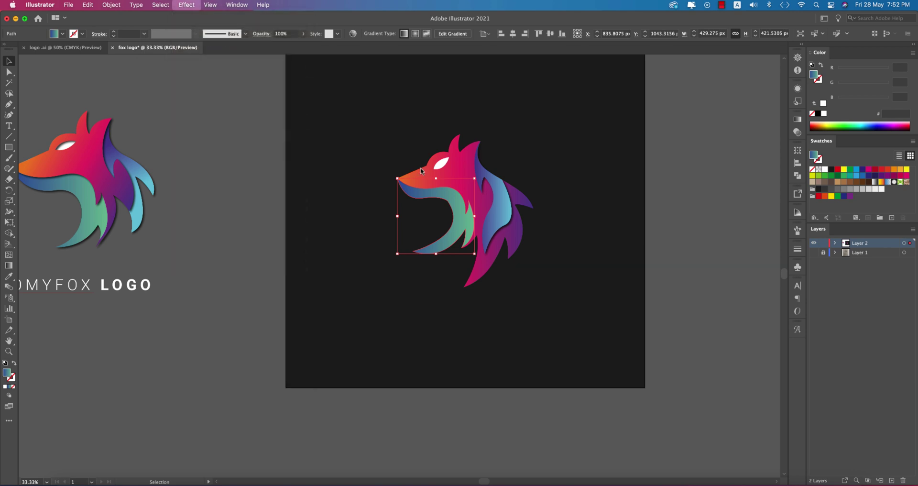
pyautogui.click(746, 186)
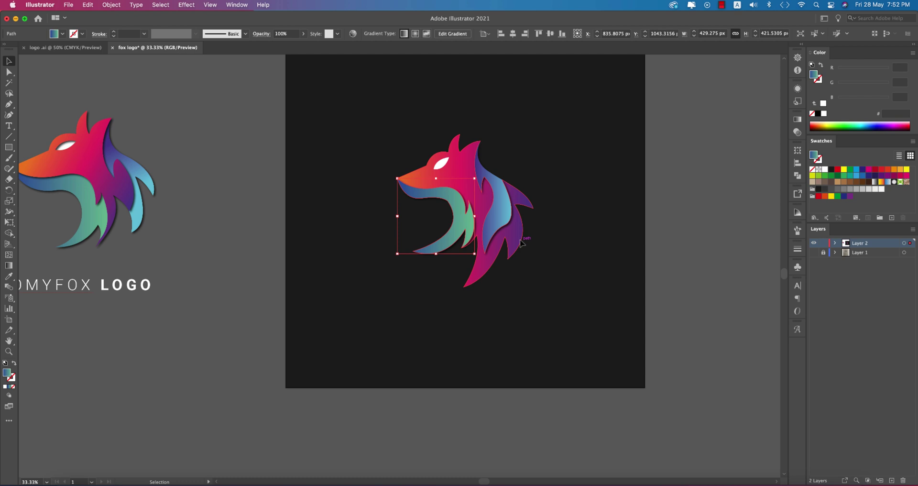
# Add the same drop shadow to the whole fox.
pyautogui.click(521, 243)
pyautogui.click(187, 5)
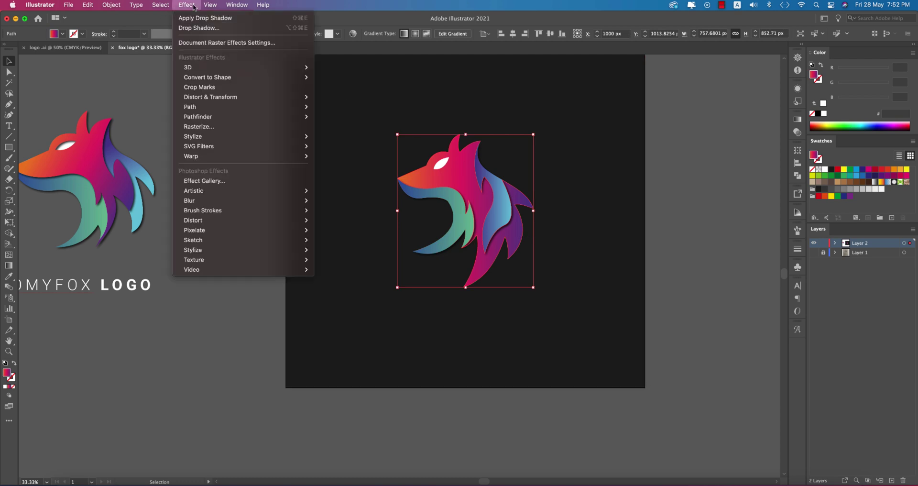
pyautogui.moveTo(197, 202)
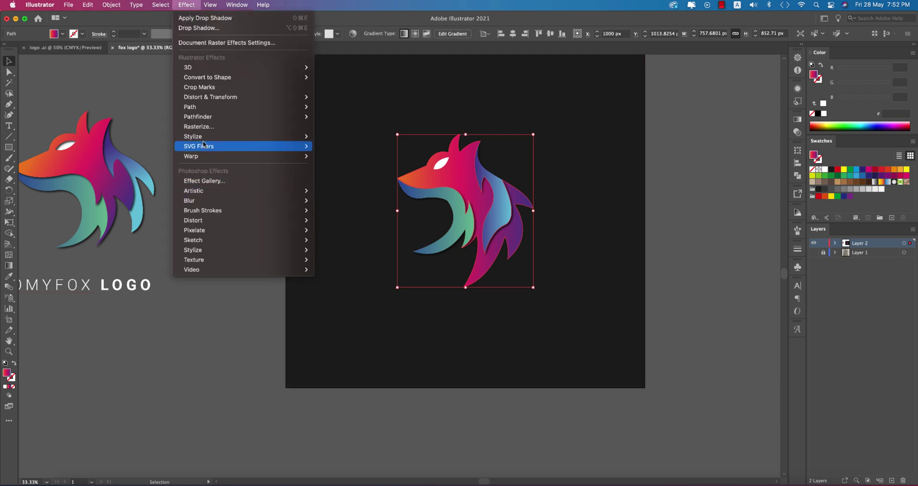
pyautogui.moveTo(196, 136)
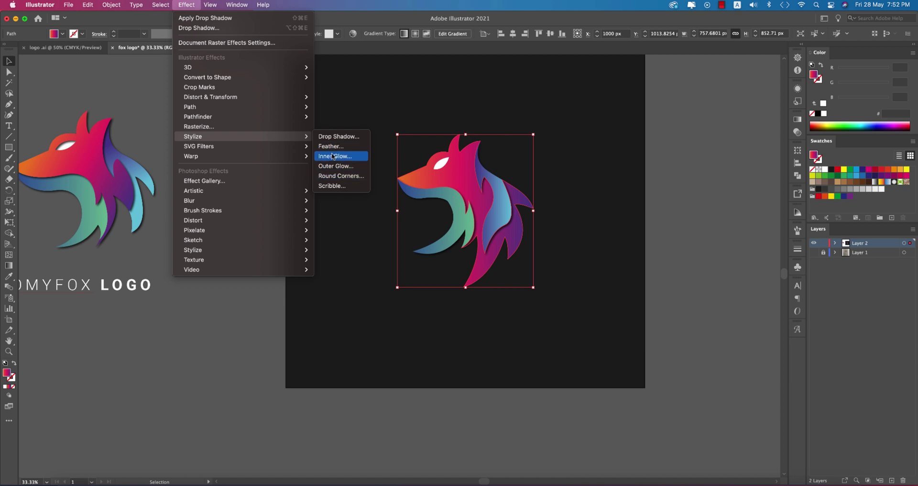
pyautogui.click(339, 136)
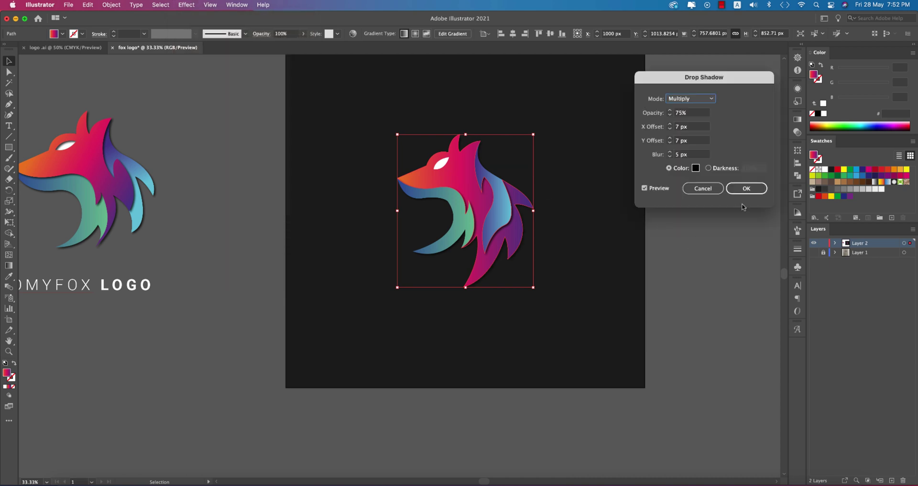
pyautogui.click(747, 193)
pyautogui.click(668, 229)
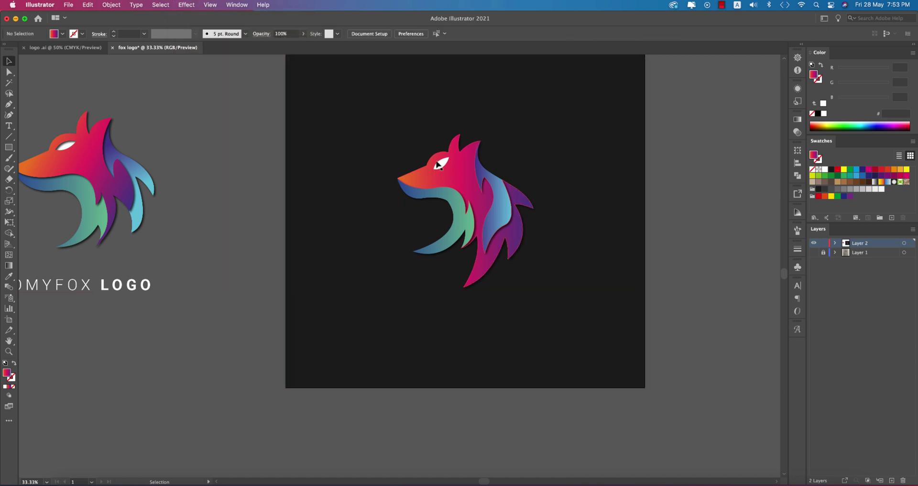
# Give the white eye a drop shadow.
pyautogui.scroll(2, 426, 165)
pyautogui.scroll(1, 426, 165)
pyautogui.click(473, 158)
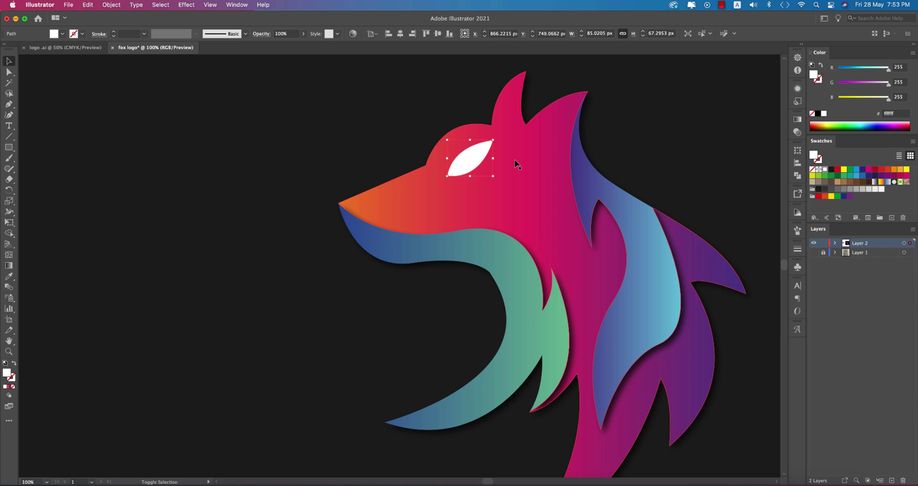
pyautogui.click(514, 161)
pyautogui.click(472, 155)
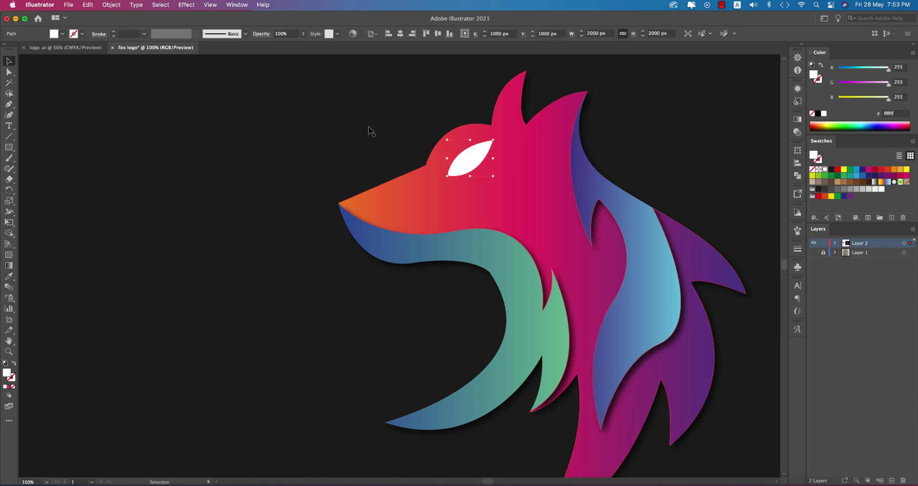
pyautogui.click(186, 5)
pyautogui.moveTo(237, 137)
pyautogui.click(323, 139)
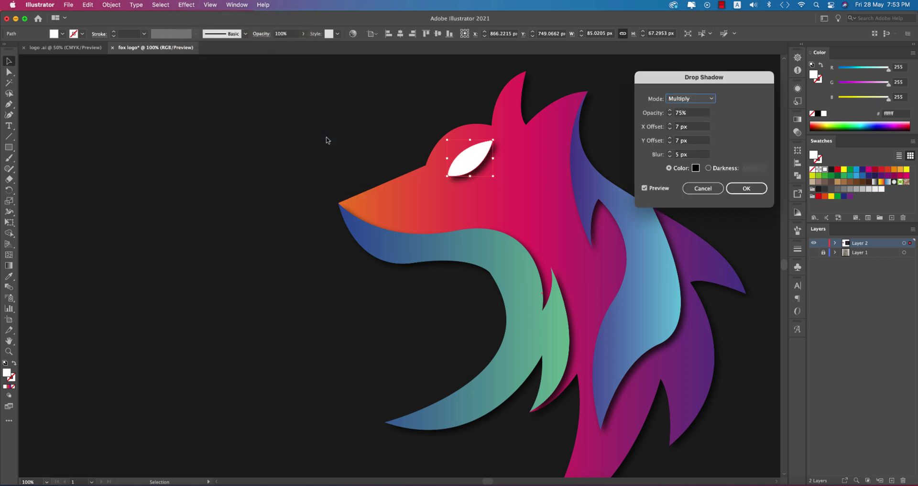
pyautogui.click(739, 194)
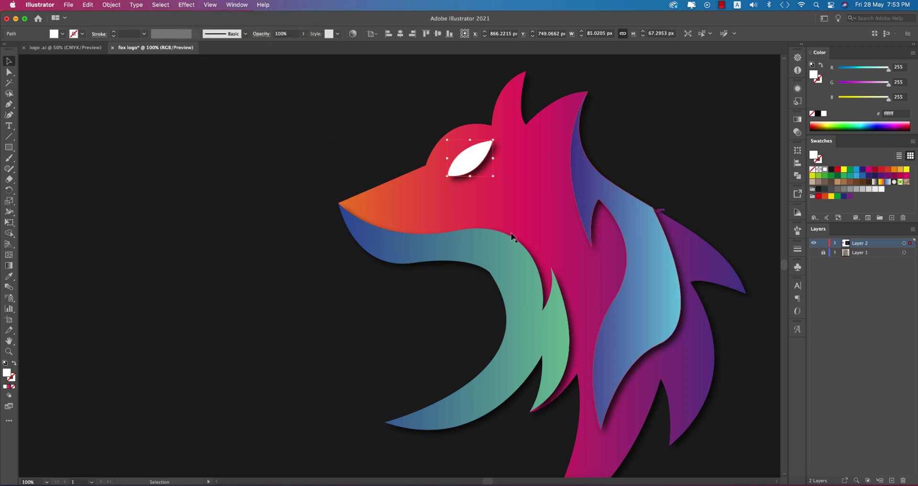
# Delete the reference logo left of the artboard.
pyautogui.press('super+minus')
pyautogui.press('super+minus')
pyautogui.click(764, 279)
pyautogui.press('super+minus')
pyautogui.moveTo(73, 157); pyautogui.dragTo(259, 392)
pyautogui.press('Delete')
pyautogui.click(521, 240)
# Try removing the eye region from the head with the Shape Builder, then undo.
pyautogui.click(736, 262)
pyautogui.scroll(1, 507, 235)
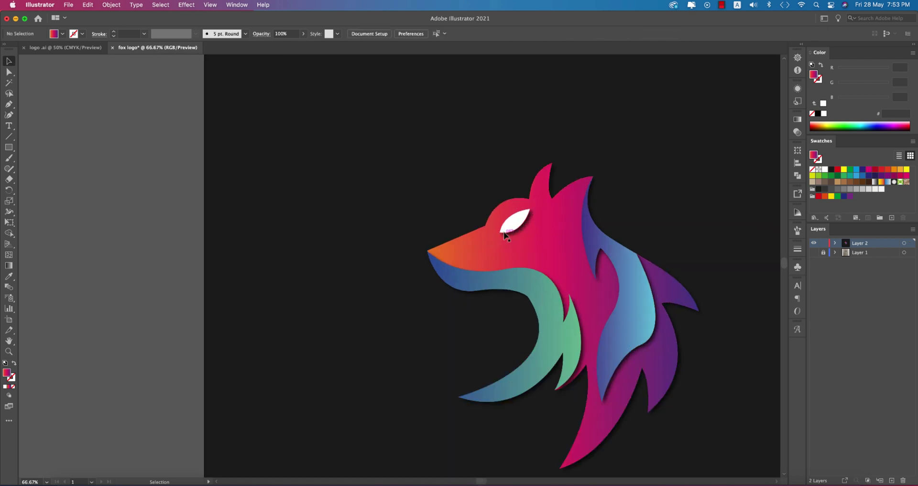
pyautogui.scroll(2, 515, 233)
pyautogui.click(520, 223)
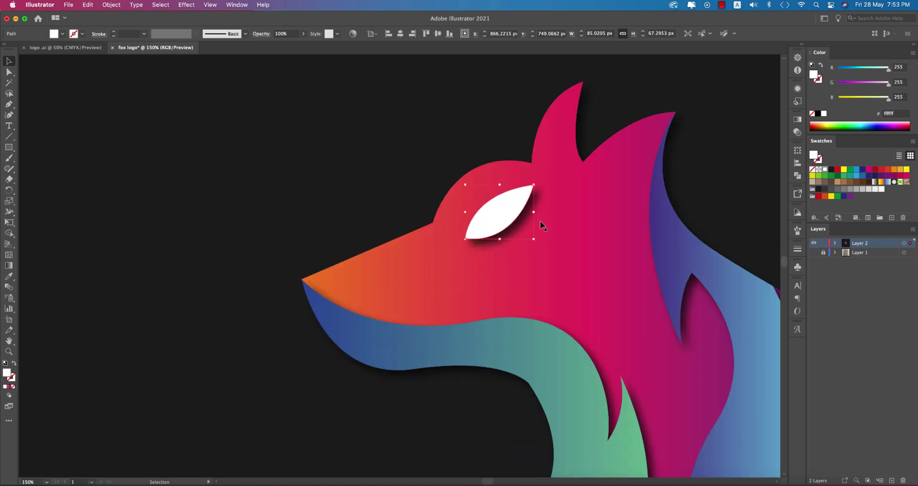
pyautogui.scroll(-1, 484, 280)
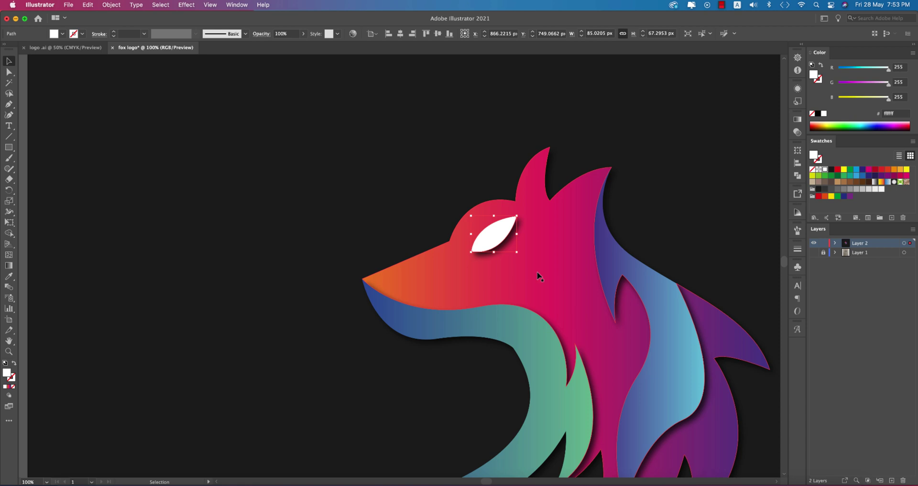
pyautogui.keyDown('shift'); pyautogui.click(569, 269); pyautogui.keyUp('shift')
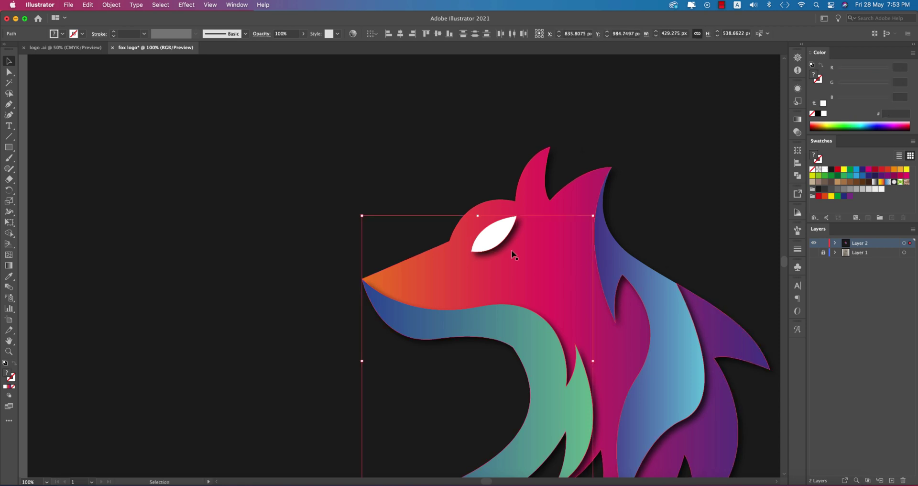
pyautogui.keyDown('shift'); pyautogui.click(512, 233); pyautogui.keyUp('shift')
pyautogui.keyDown('shift'); pyautogui.click(505, 235); pyautogui.keyUp('shift')
pyautogui.hotkey('shift', 'm')
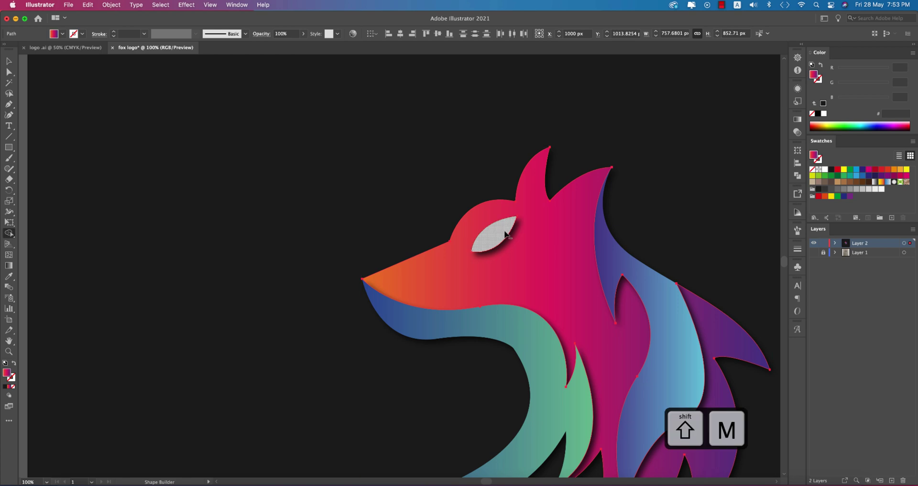
pyautogui.keyDown('alt'); pyautogui.click(507, 235); pyautogui.keyUp('alt')
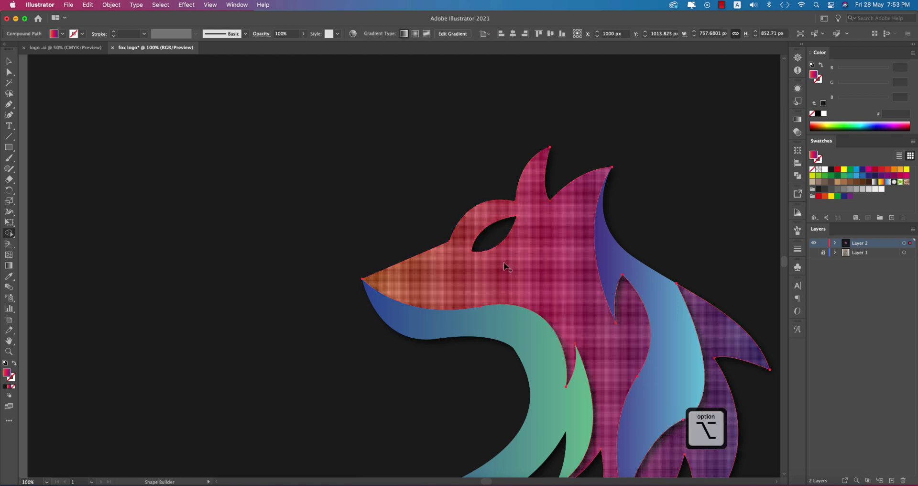
pyautogui.press('super+z')
# Copy the white eye and cut the eye hole out of the head with Shape Builder.
pyautogui.click(8, 60)
pyautogui.click(102, 137)
pyautogui.click(495, 239)
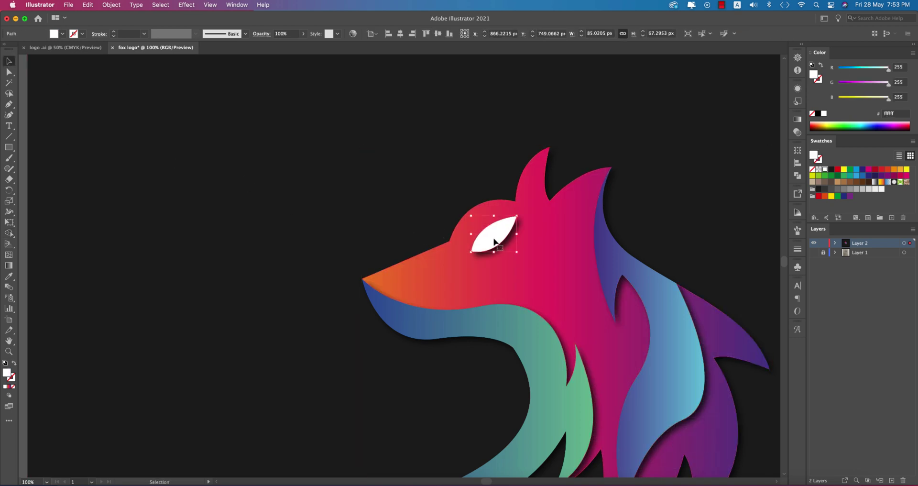
pyautogui.press('super+c')
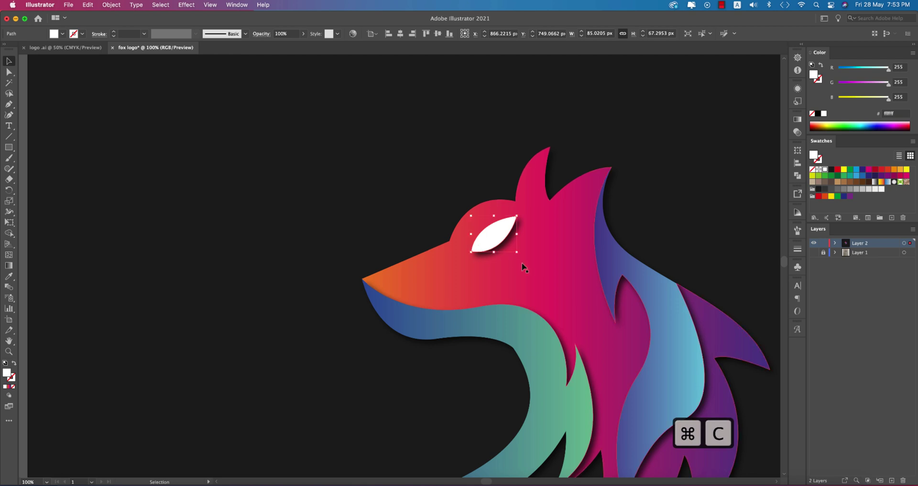
pyautogui.click(533, 264)
pyautogui.hotkey('shift', 'm')
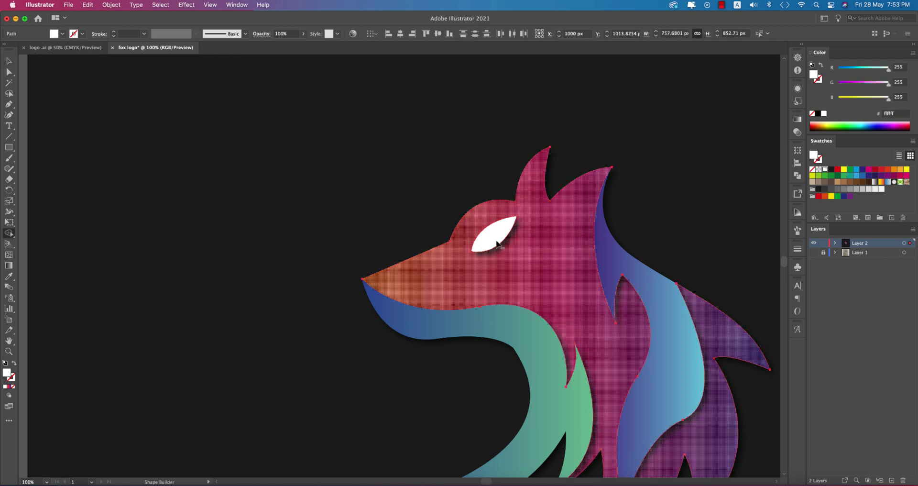
pyautogui.keyDown('alt'); pyautogui.click(490, 236); pyautogui.keyUp('alt')
# Paste the eye back in place with Paste in Front and send it behind the head.
pyautogui.press('v')
pyautogui.press('super+v')
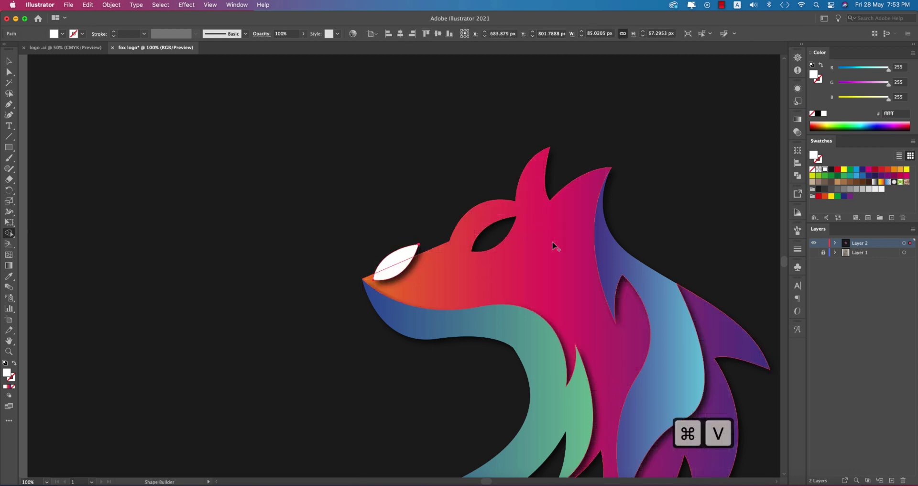
pyautogui.press('BackSpace')
pyautogui.press('super+f')
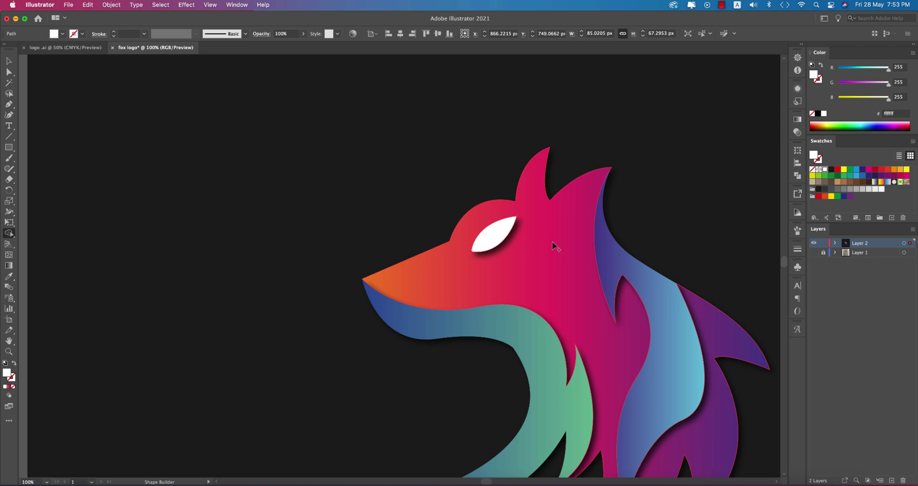
pyautogui.press('super+bracketleft')
pyautogui.press('super+bracketleft')
pyautogui.press('super+bracketleft')
pyautogui.press('super+bracketleft')
pyautogui.press('super+bracketleft')
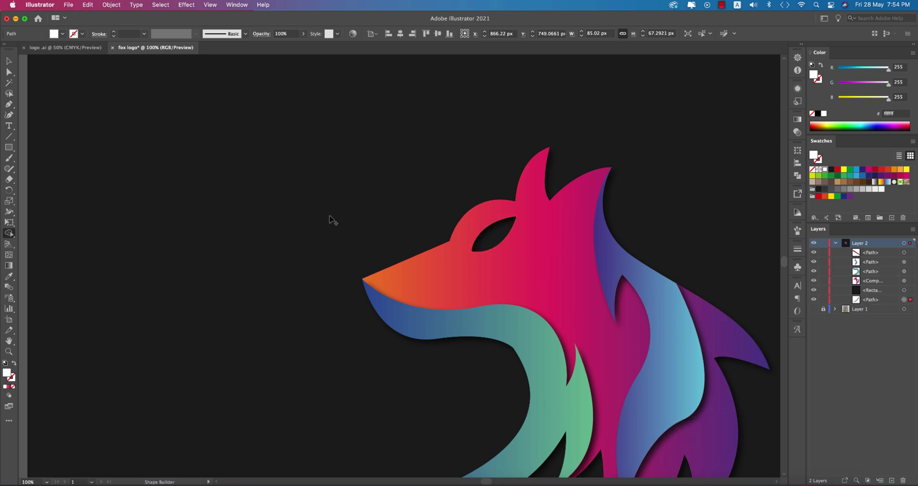
pyautogui.click(9, 61)
# Send the dark background square one level back and recentre the artboard.
pyautogui.click(214, 212)
pyautogui.press('super+bracketleft')
pyautogui.press('super+bracketleft')
pyautogui.scroll(-3, 402, 296)
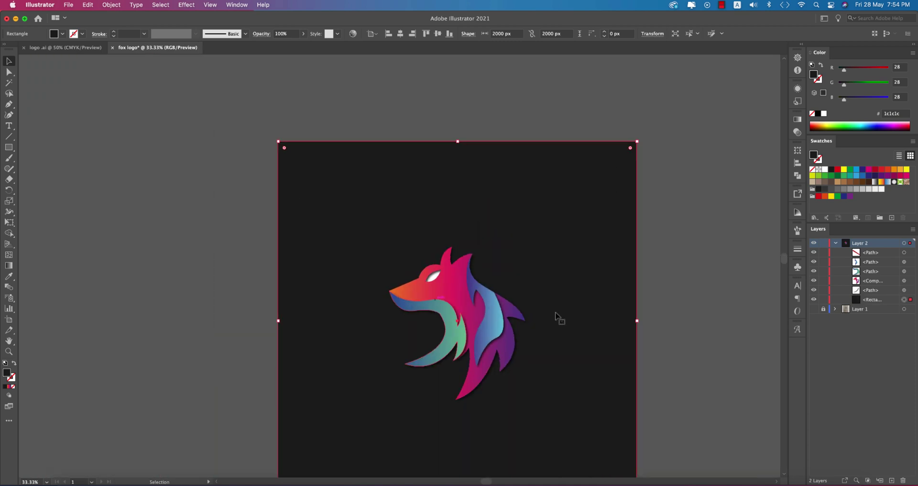
pyautogui.click(683, 351)
pyautogui.moveTo(683, 351); pyautogui.dragTo(672, 291)
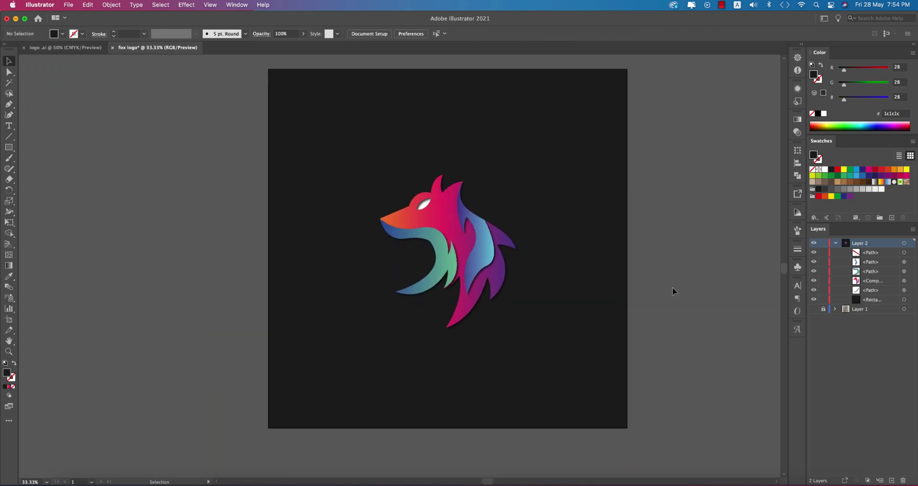
pyautogui.scroll(1, 670, 285)
pyautogui.hscroll(-2, 465, 268)
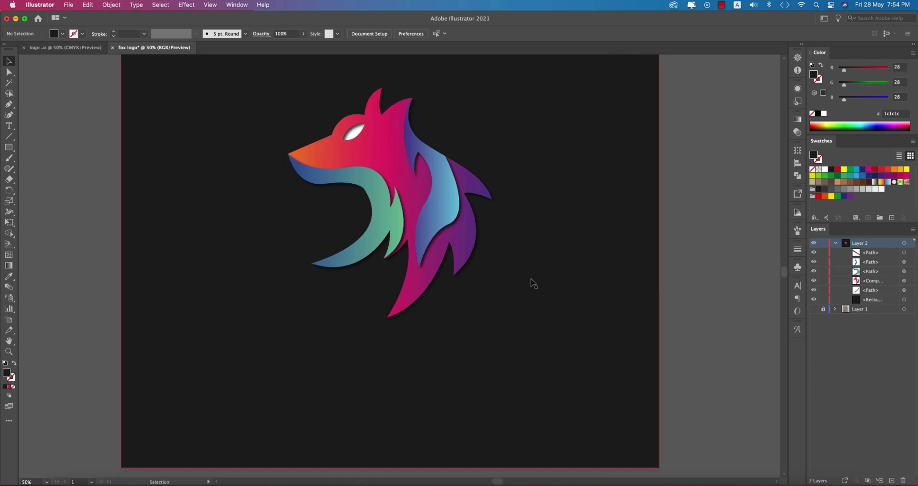
pyautogui.scroll(-2, 466, 270)
pyautogui.scroll(1, 466, 271)
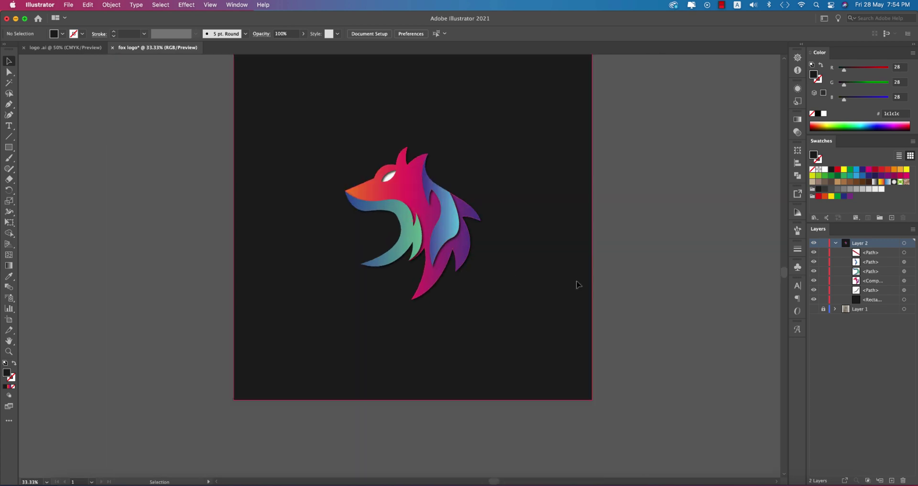
pyautogui.hscroll(-2, 674, 287)
pyautogui.scroll(1, 674, 287)
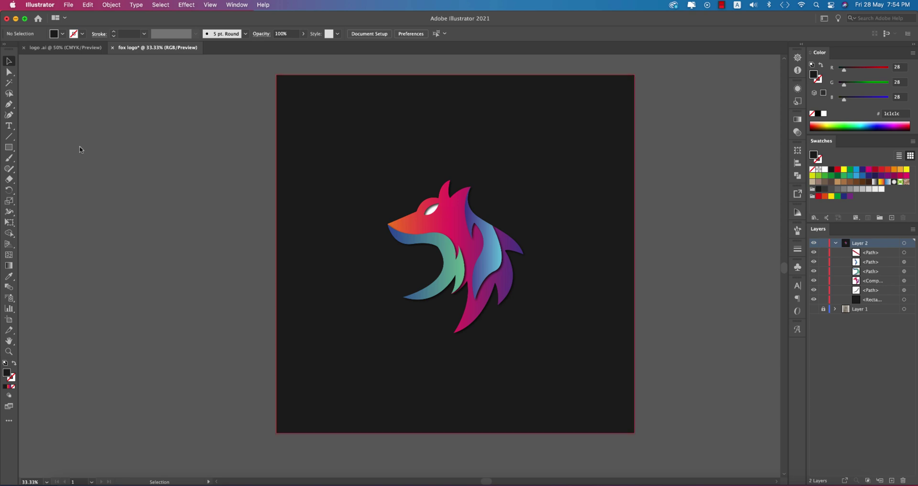
# Type MYFOXLOGO at 72 pt below the fox head.
pyautogui.click(9, 126)
pyautogui.click(385, 365)
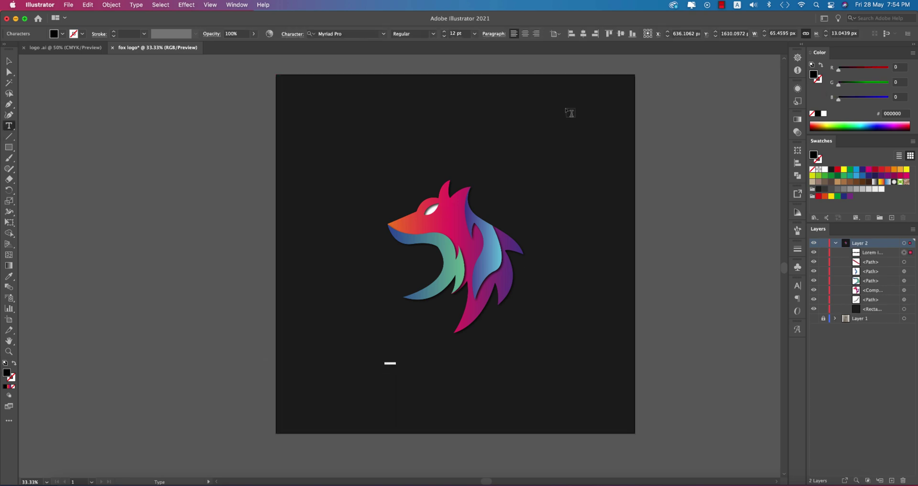
pyautogui.click(475, 34)
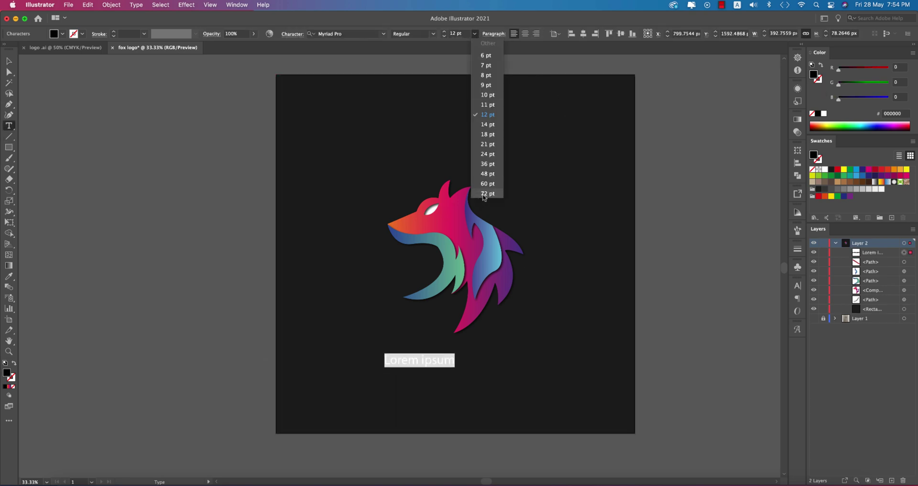
pyautogui.click(484, 193)
pyautogui.write('MYFOXLOGO')
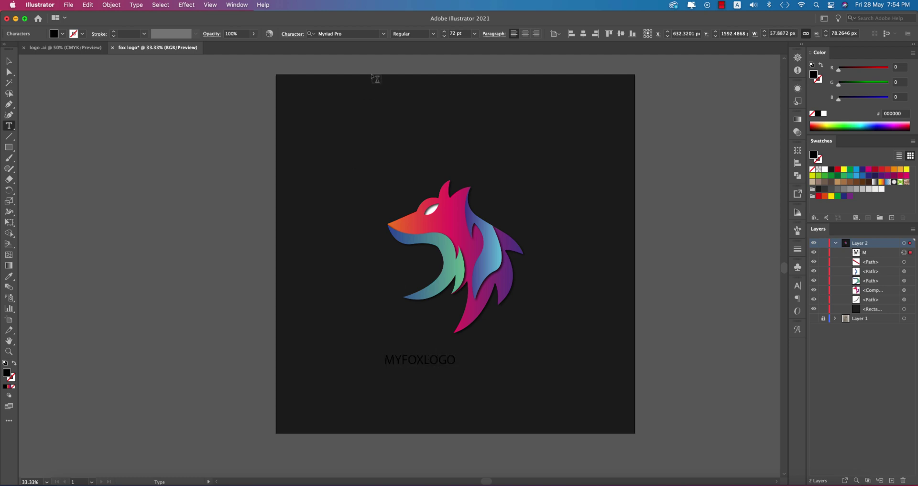
# Scale the MYFOXLOGO text up to about 131 pt.
pyautogui.click(433, 33)
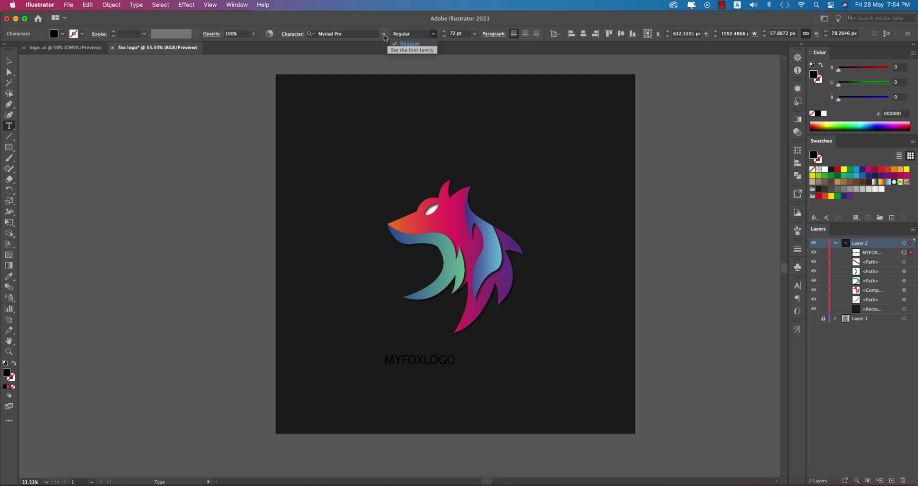
pyautogui.press('super+a')
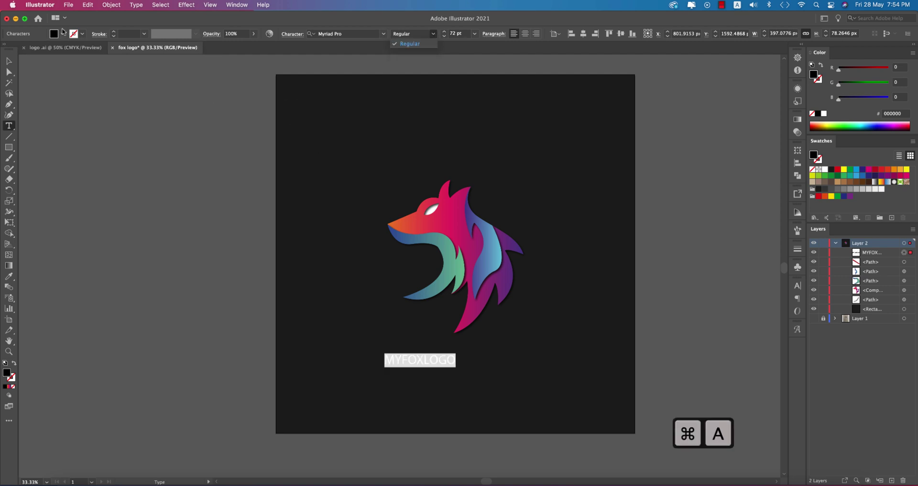
pyautogui.click(63, 33)
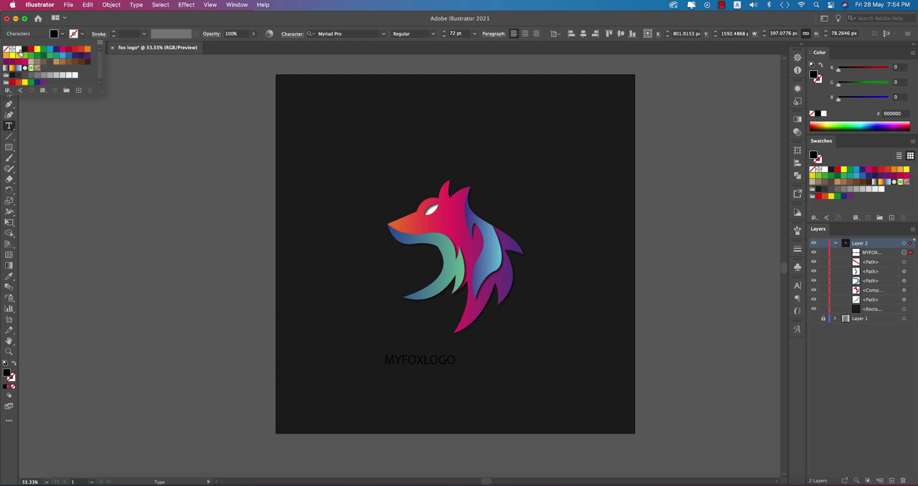
pyautogui.click(98, 27)
pyautogui.click(9, 61)
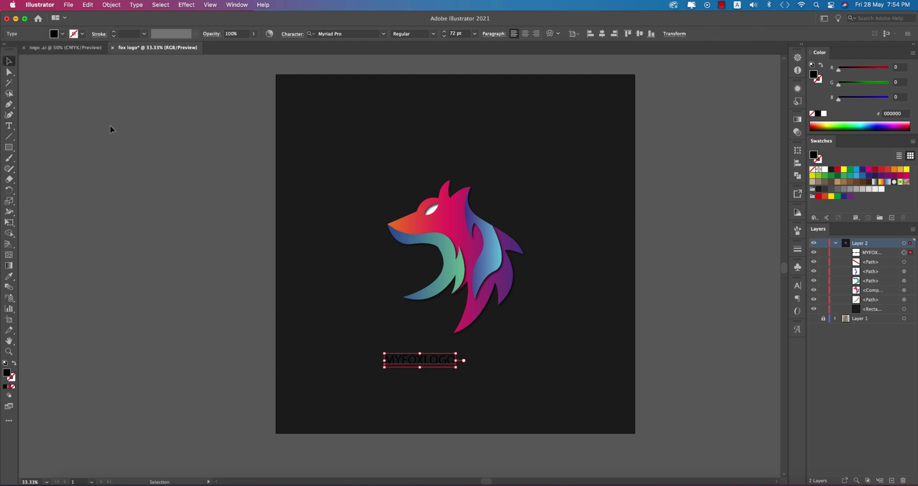
pyautogui.click(462, 374)
pyautogui.click(421, 359)
pyautogui.click(484, 363)
pyautogui.moveTo(484, 363); pyautogui.dragTo(529, 365)
# Search the font list for Roboto by typing 'robo'.
pyautogui.click(352, 34)
pyautogui.write('roboit')
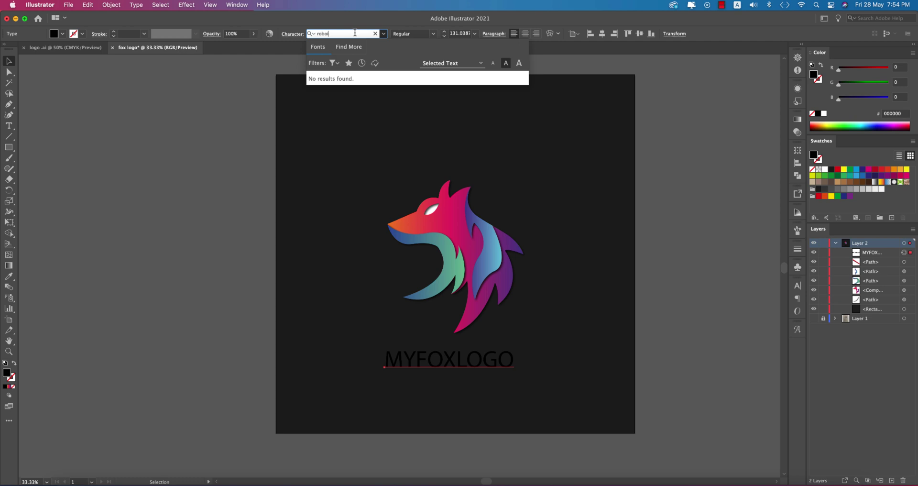
pyautogui.press('BackSpace')
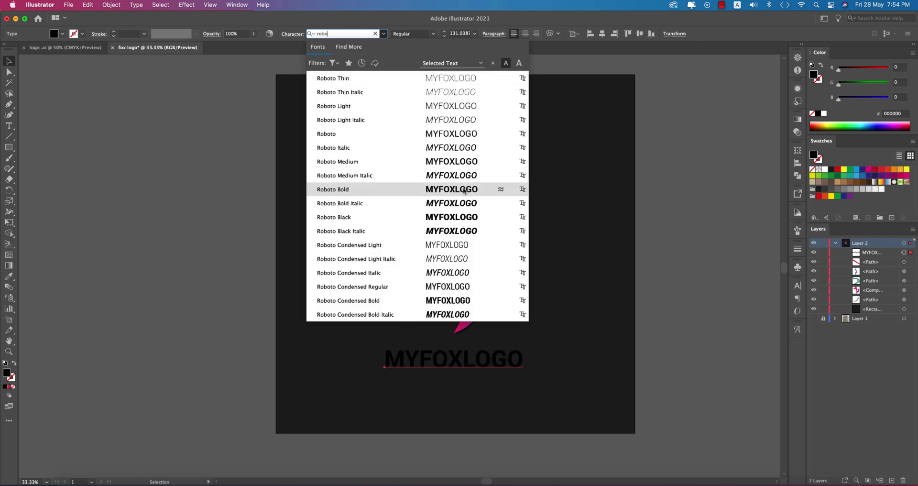
# Set MYFOXLOGO in Roboto Bold with a white fill.
pyautogui.click(464, 191)
pyautogui.click(63, 37)
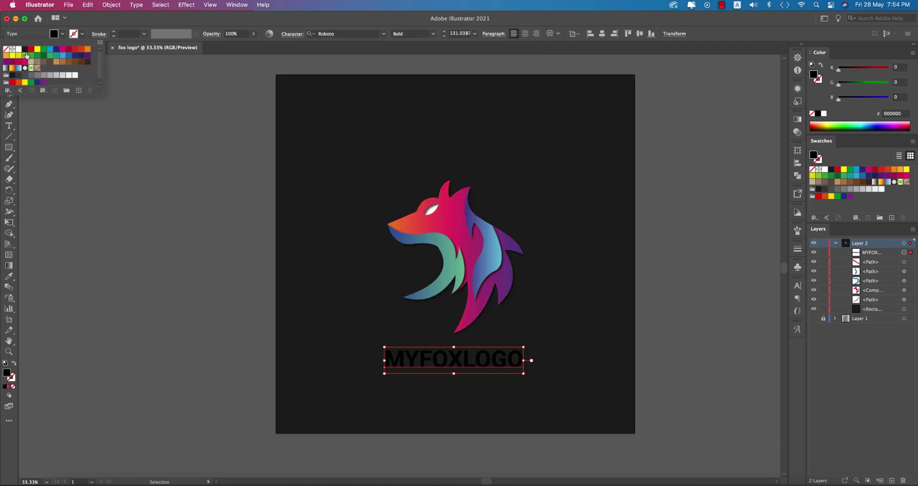
pyautogui.click(20, 53)
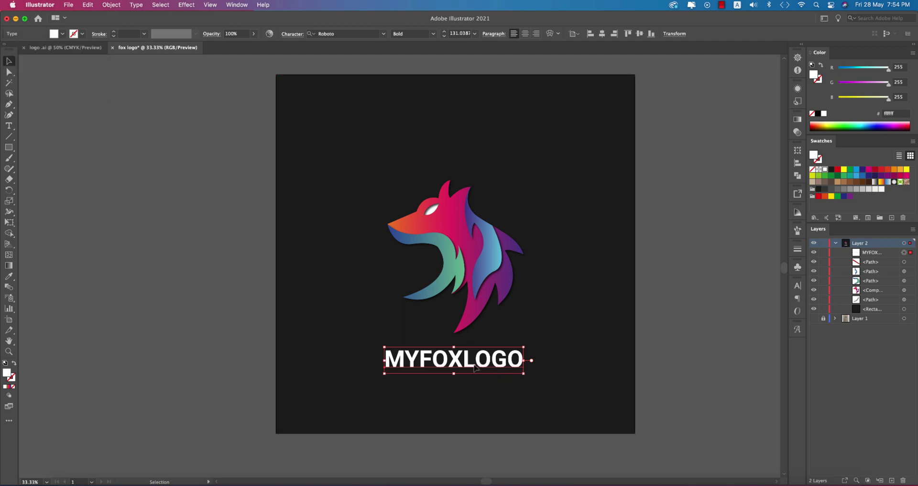
# Change the letters MYFOX to Roboto Light, leaving LOGO bold.
pyautogui.doubleClick(444, 361)
pyautogui.moveTo(457, 359); pyautogui.dragTo(345, 355)
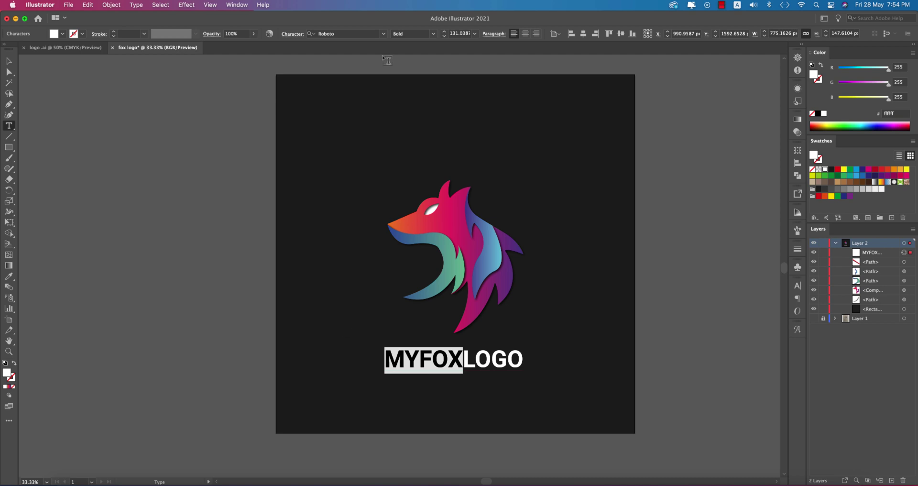
pyautogui.click(433, 33)
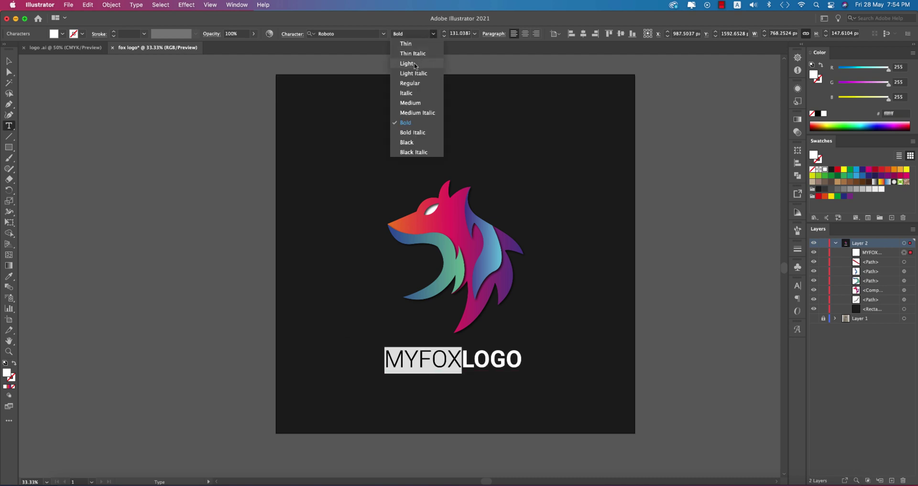
pyautogui.click(415, 63)
pyautogui.click(9, 61)
pyautogui.click(145, 195)
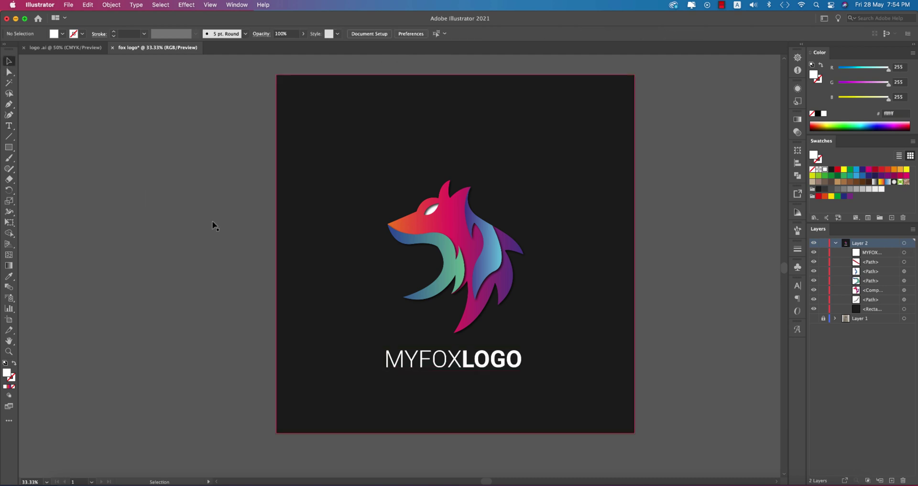
# Shrink MYFOXLOGO to about 76 pt, set tracking to 200, and centre it horizontally.
pyautogui.click(492, 365)
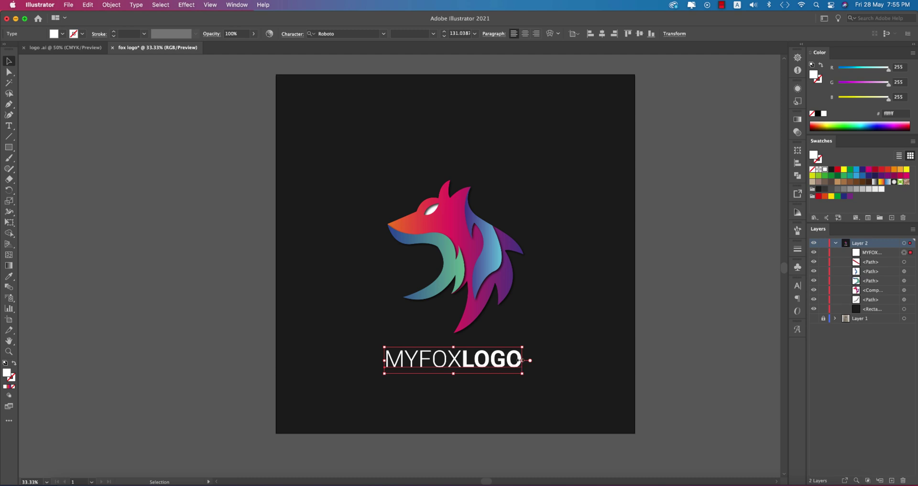
pyautogui.moveTo(521, 360); pyautogui.dragTo(465, 360)
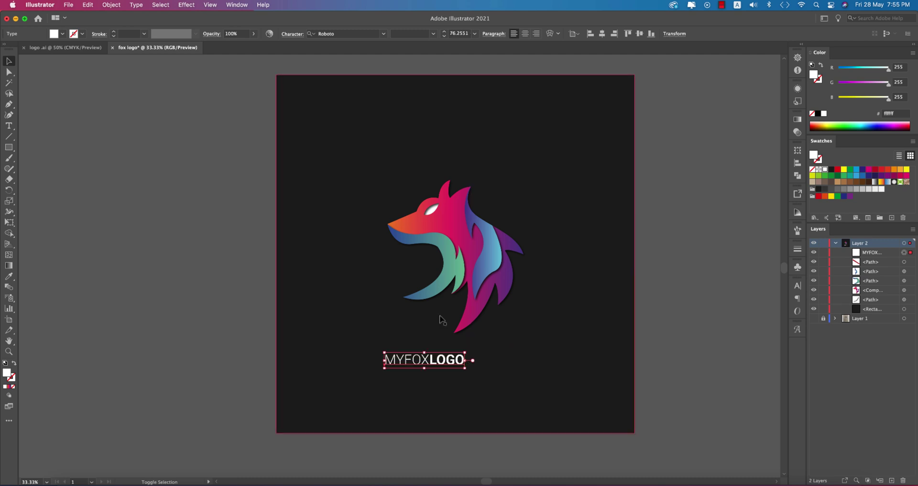
pyautogui.click(288, 34)
pyautogui.click(296, 87)
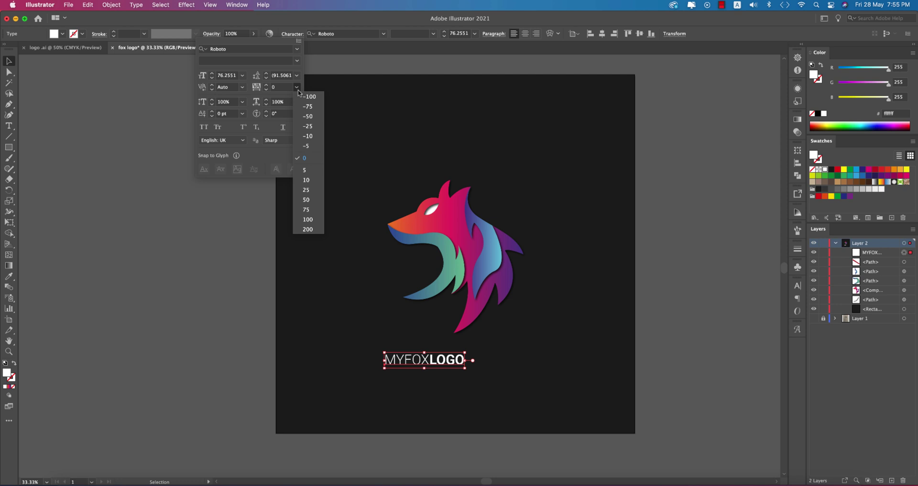
pyautogui.click(308, 230)
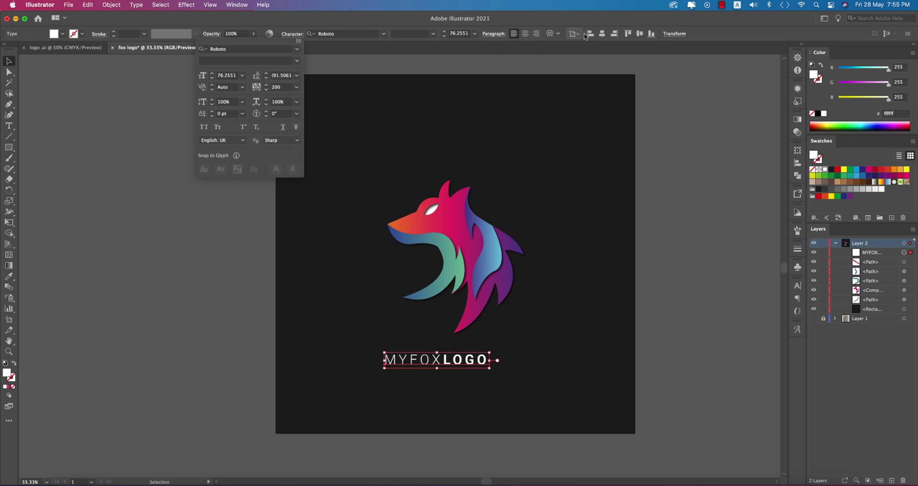
pyautogui.click(601, 34)
pyautogui.click(602, 34)
pyautogui.click(677, 236)
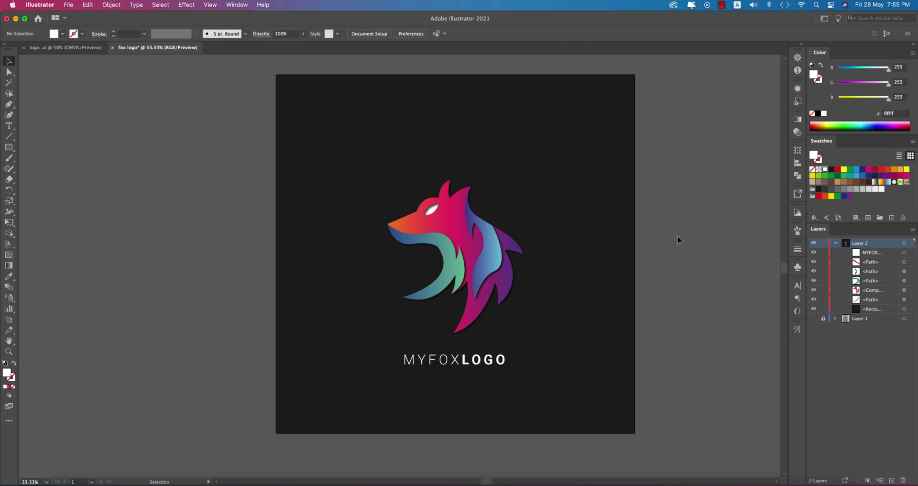
# Fit the whole artboard in the window with Cmd+0 to review the finished fox logo.
pyautogui.scroll(-1, 537, 283)
pyautogui.scroll(-1, 619, 295)
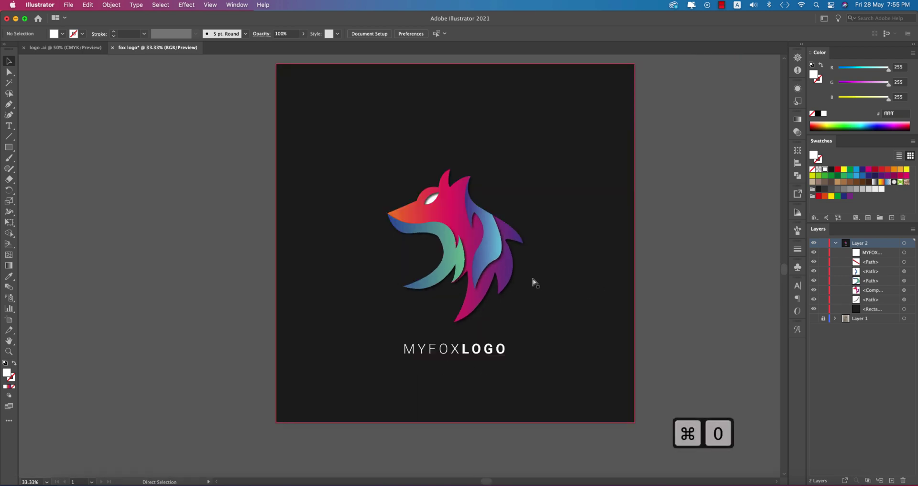
pyautogui.press('super+0')
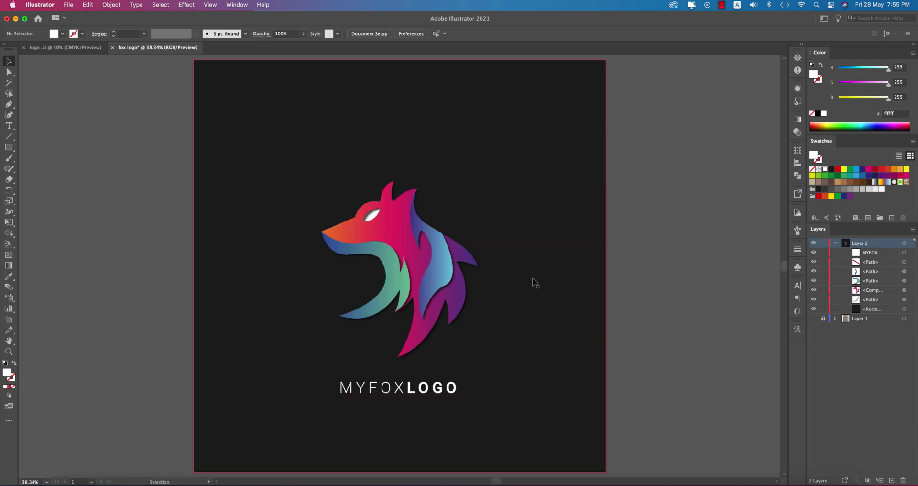